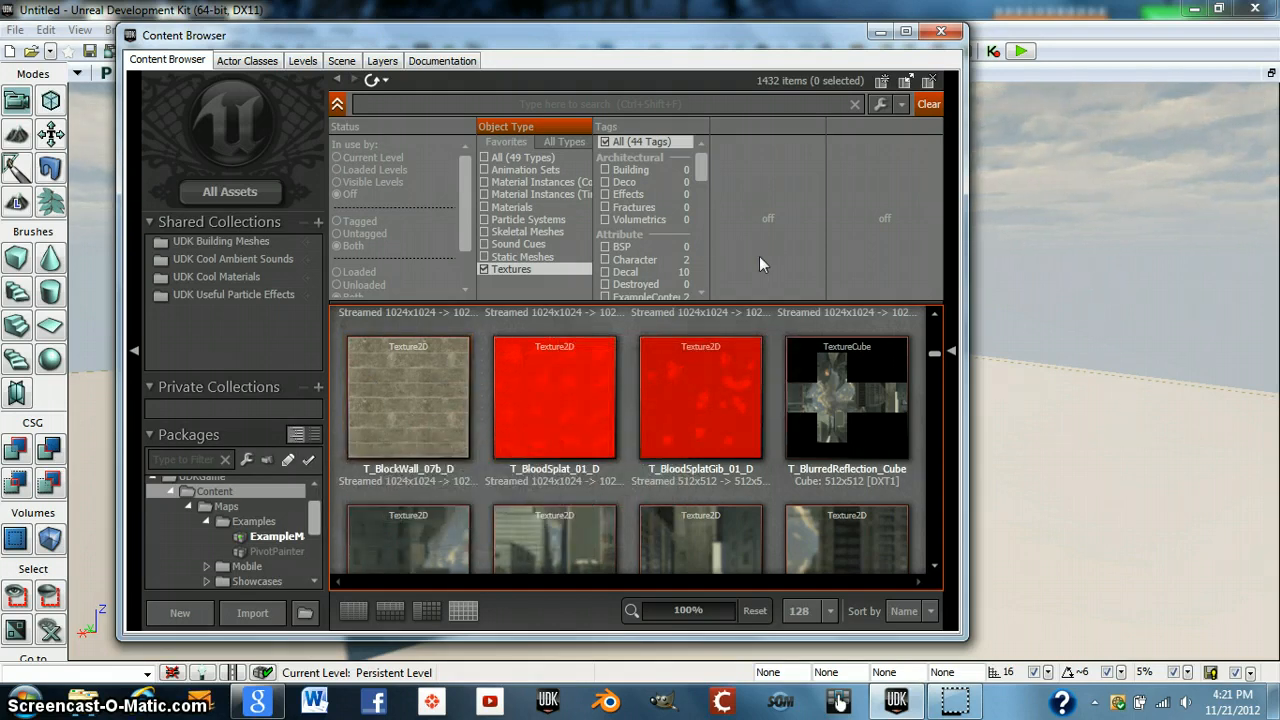
- Show all asset types in the ExampleMap package and open the Youtube_Spec material
{"action": "left_click", "coordinate": [261, 536]}
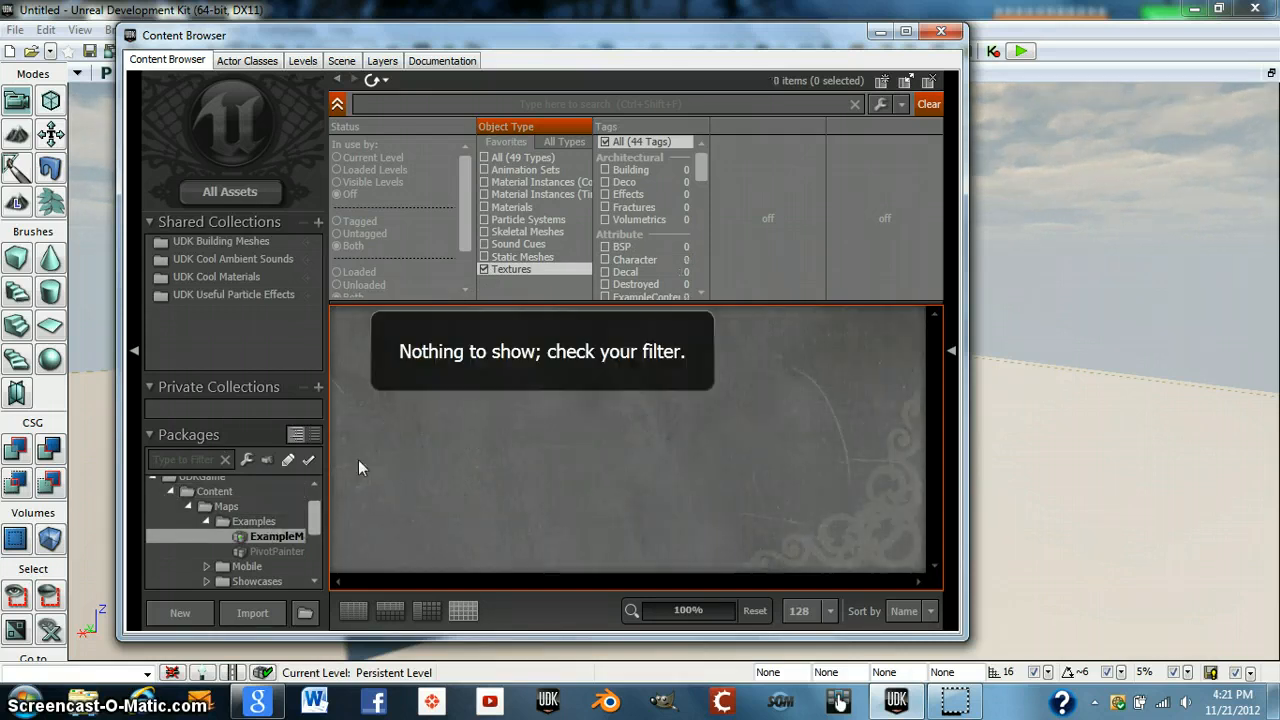
{"action": "left_click", "coordinate": [484, 269]}
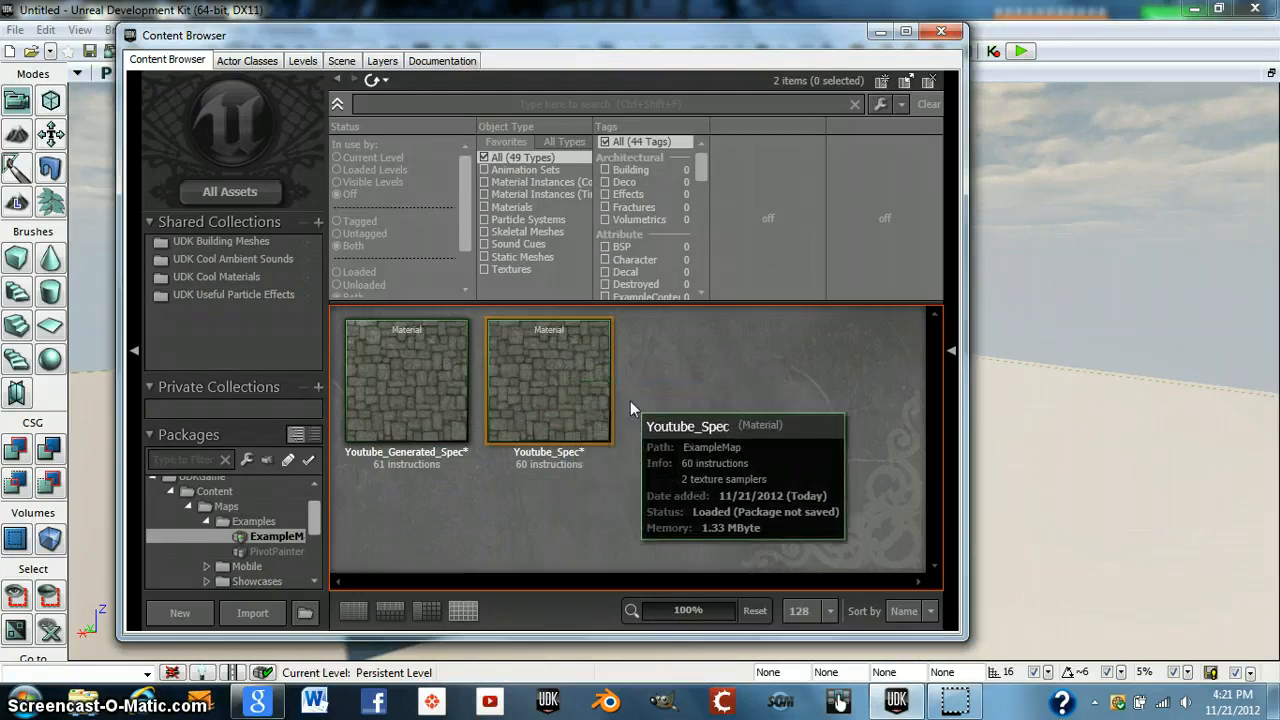
{"action": "left_click", "coordinate": [577, 393]}
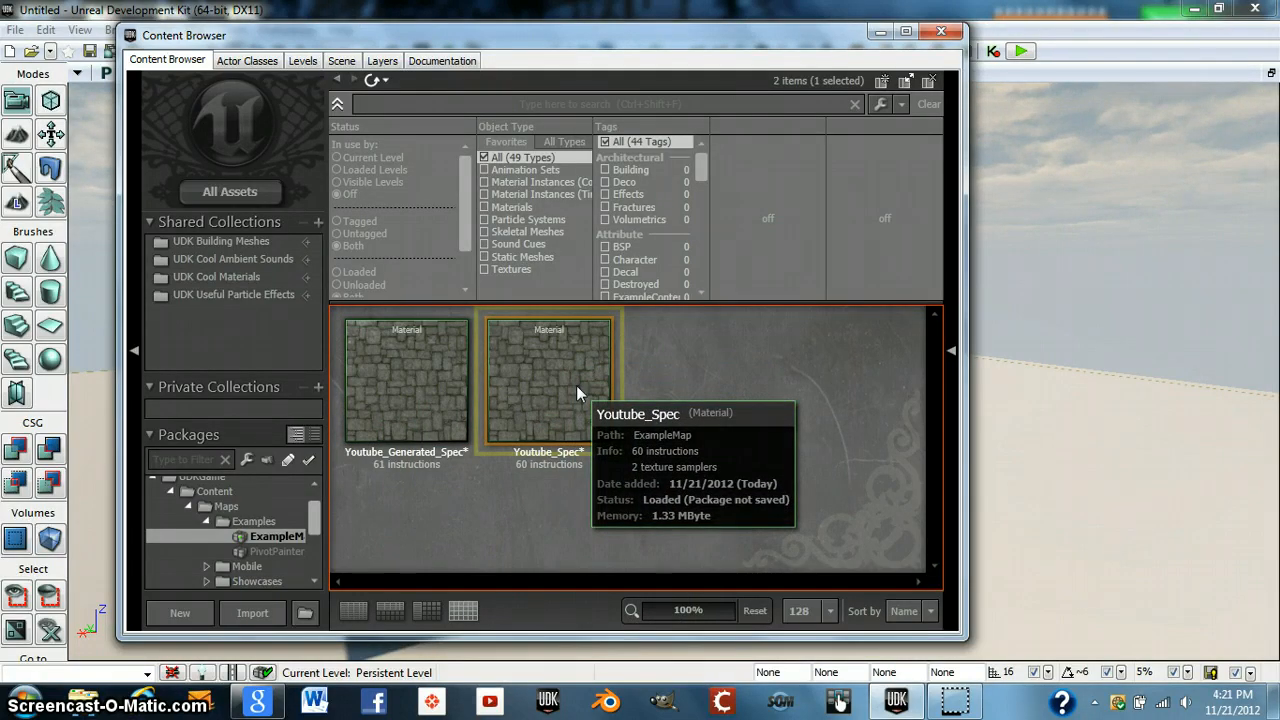
{"action": "double_click", "coordinate": [576, 385]}
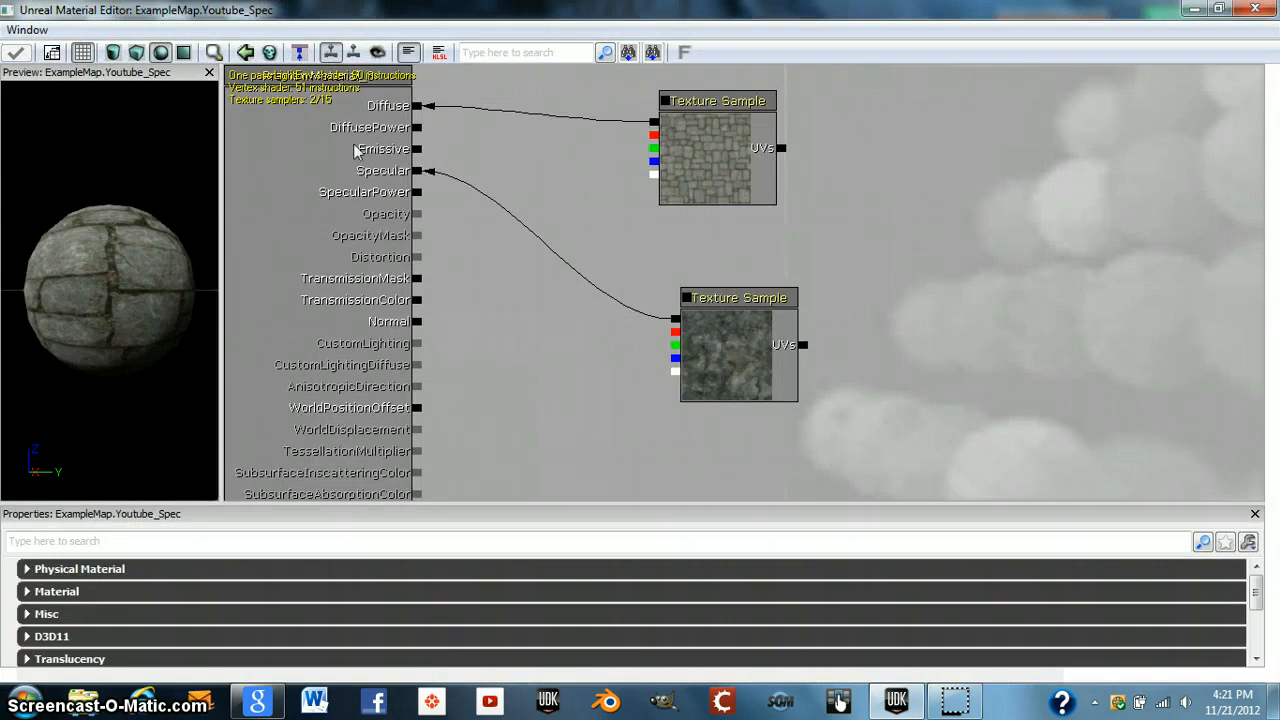
- Inspect the material's two texture samples and rotate the enlarged preview sphere, then close the material editor
{"action": "left_click", "coordinate": [689, 146]}
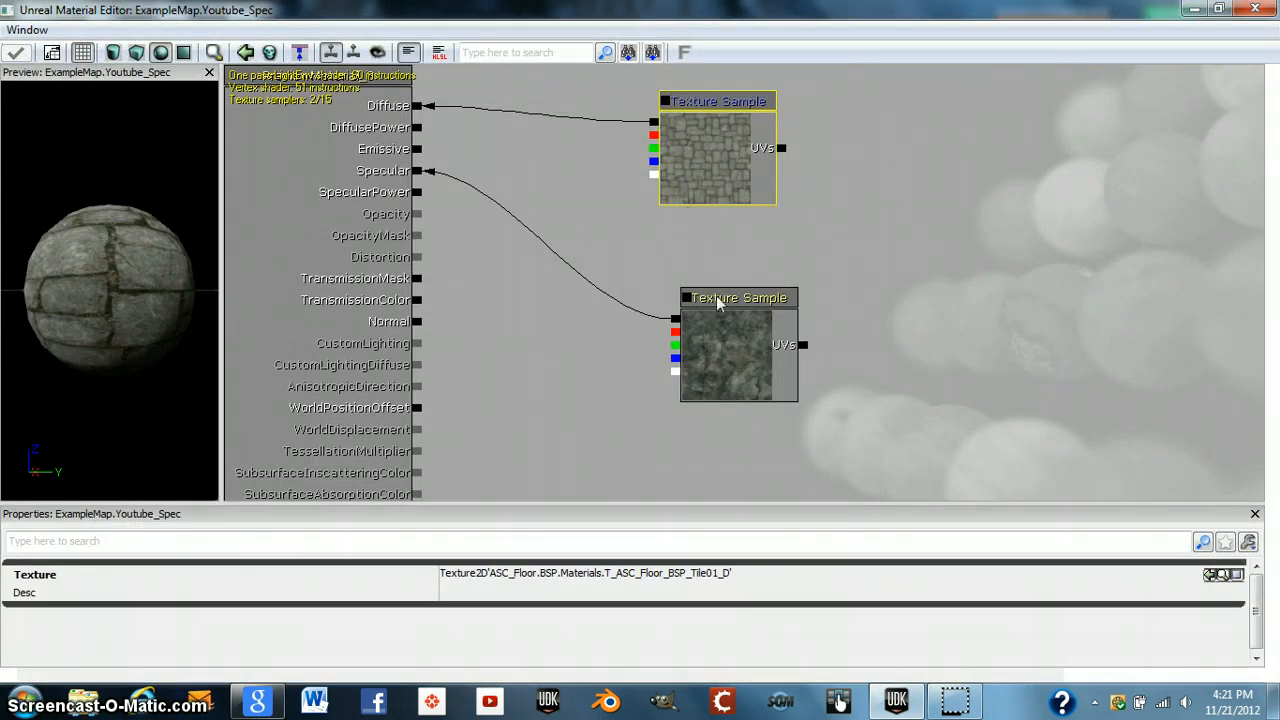
{"action": "left_click", "coordinate": [688, 347]}
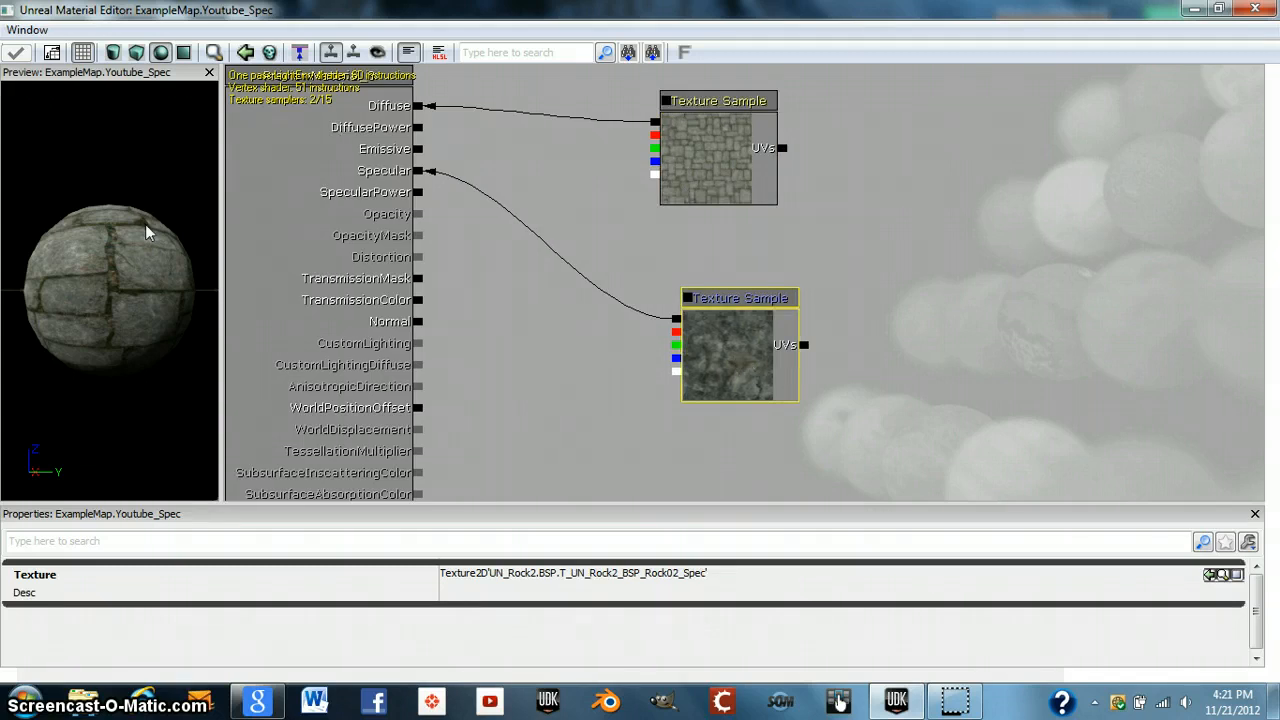
{"action": "left_click_drag", "start_coordinate": [124, 237], "coordinate": [178, 299]}
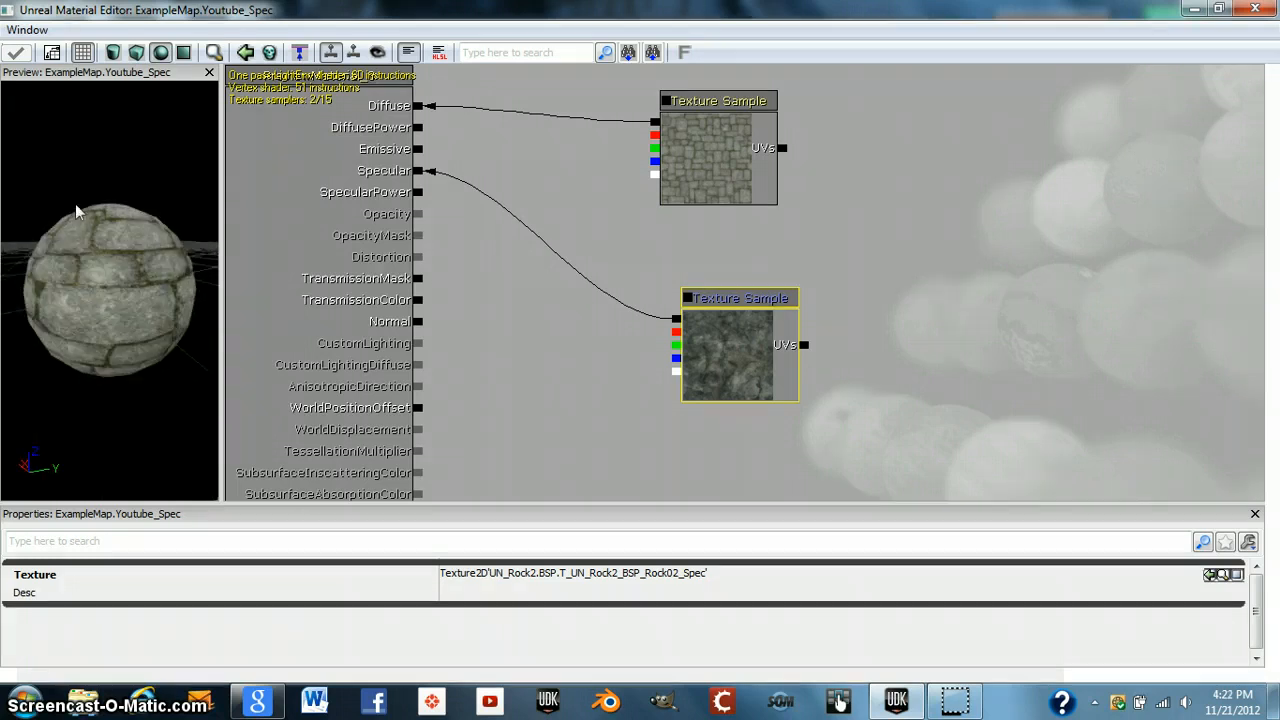
{"action": "left_click_drag", "start_coordinate": [112, 275], "coordinate": [428, 283]}
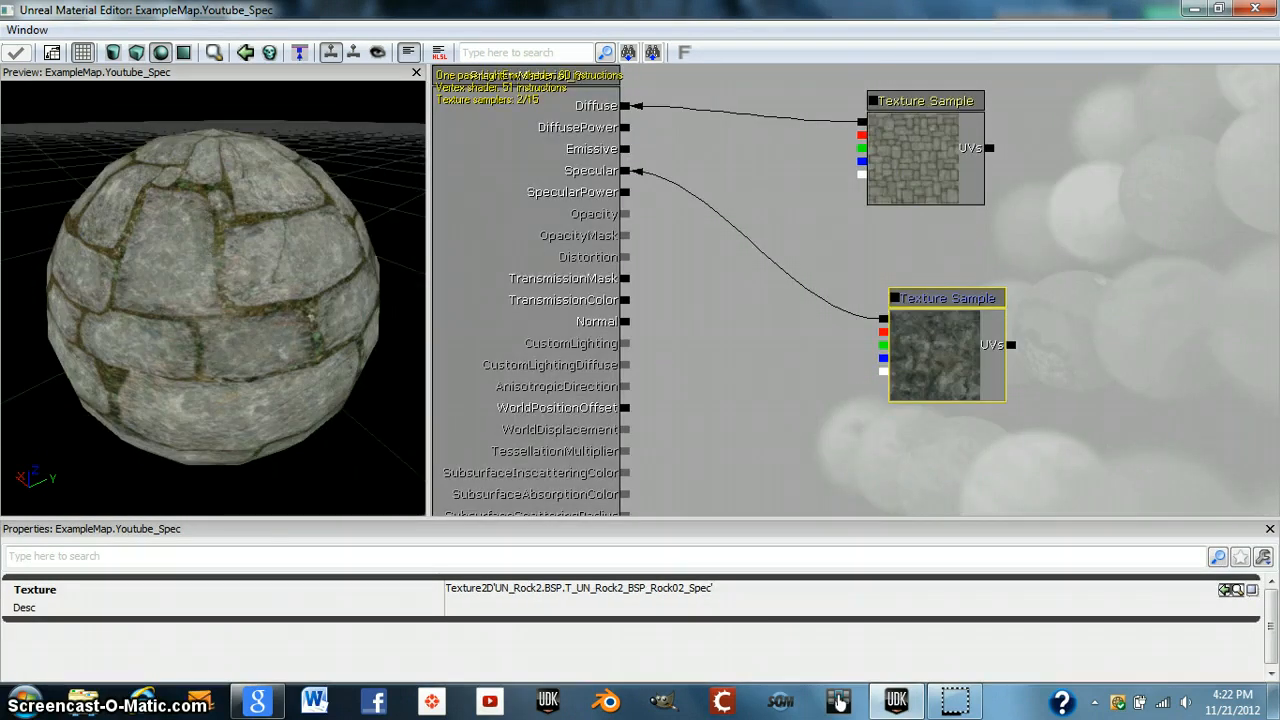
{"action": "left_click_drag", "start_coordinate": [207, 255], "coordinate": [172, 216]}
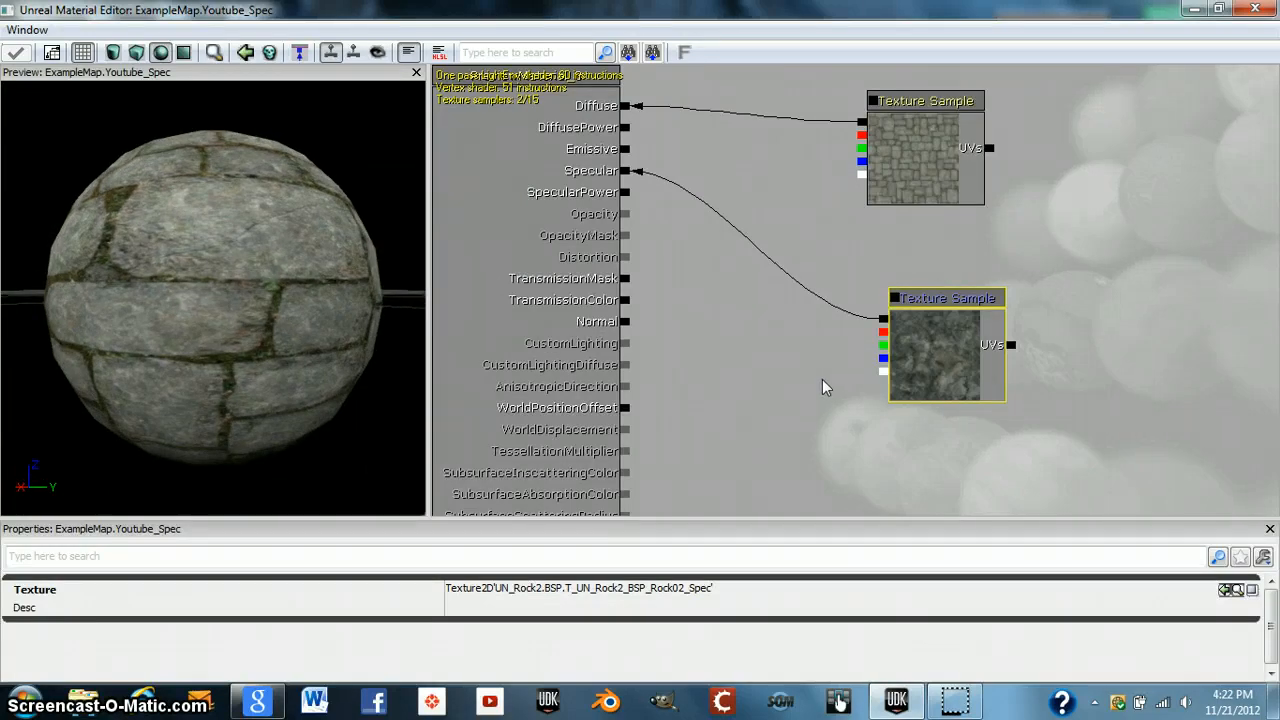
{"action": "left_click", "coordinate": [1255, 9]}
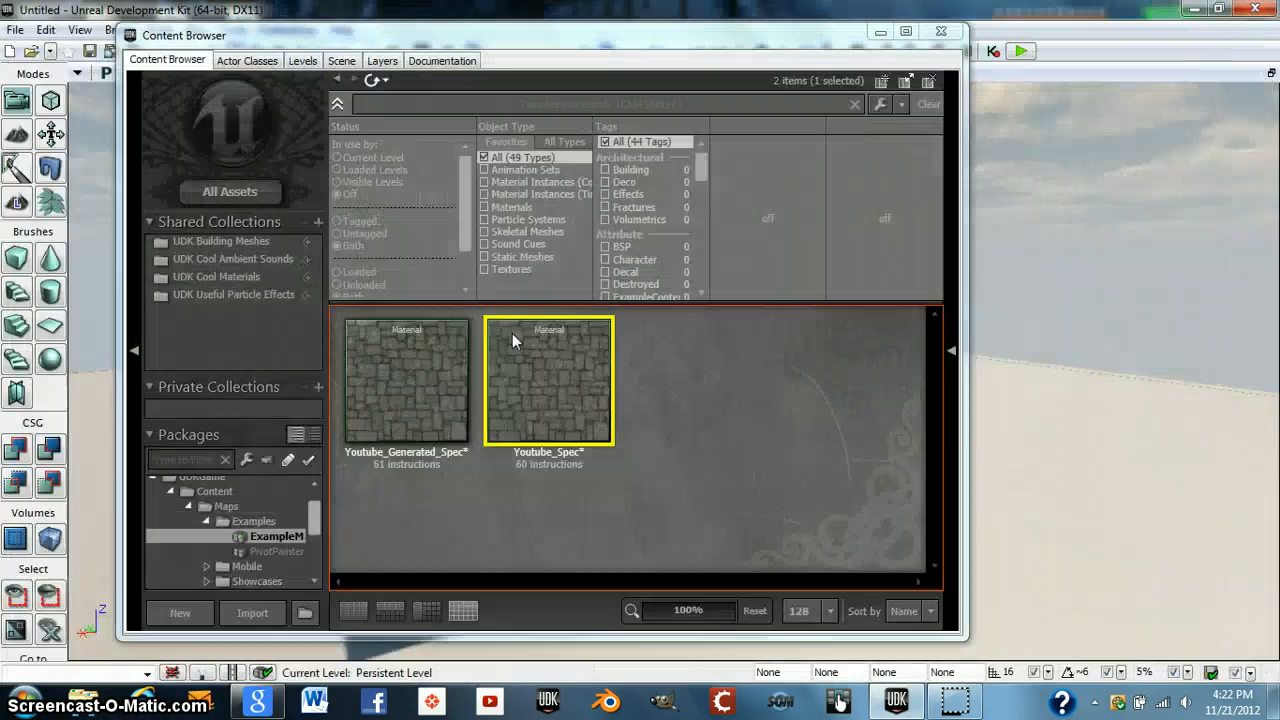
- Open the Youtube_Generated_Spec material and examine its node graph and preview sphere
{"action": "left_click", "coordinate": [438, 392]}
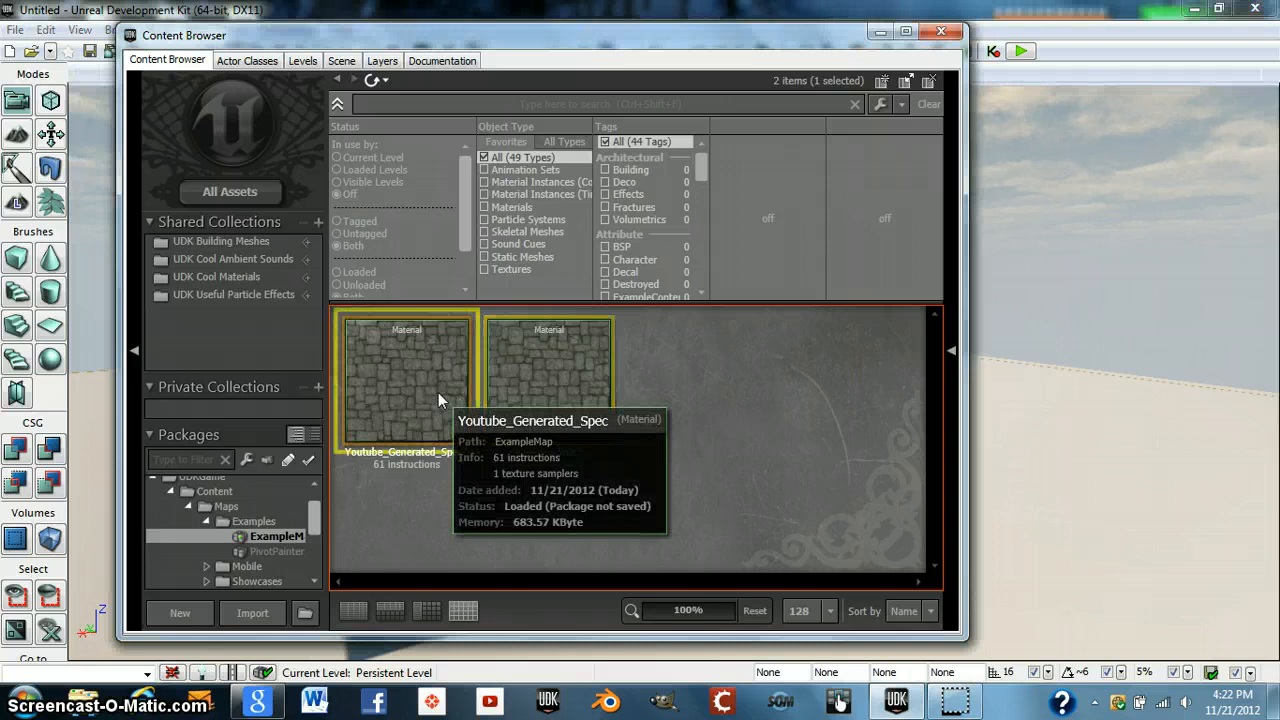
{"action": "double_click", "coordinate": [438, 398]}
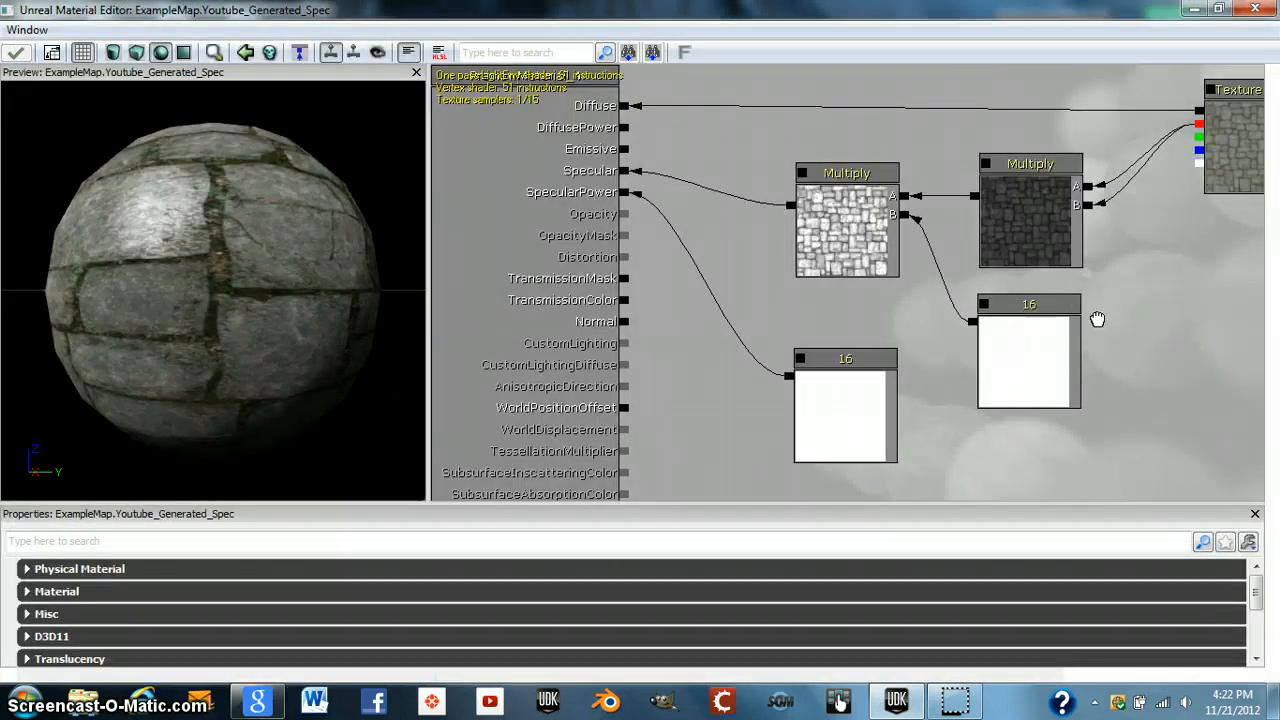
{"action": "left_click_drag", "start_coordinate": [1094, 317], "coordinate": [1000, 330]}
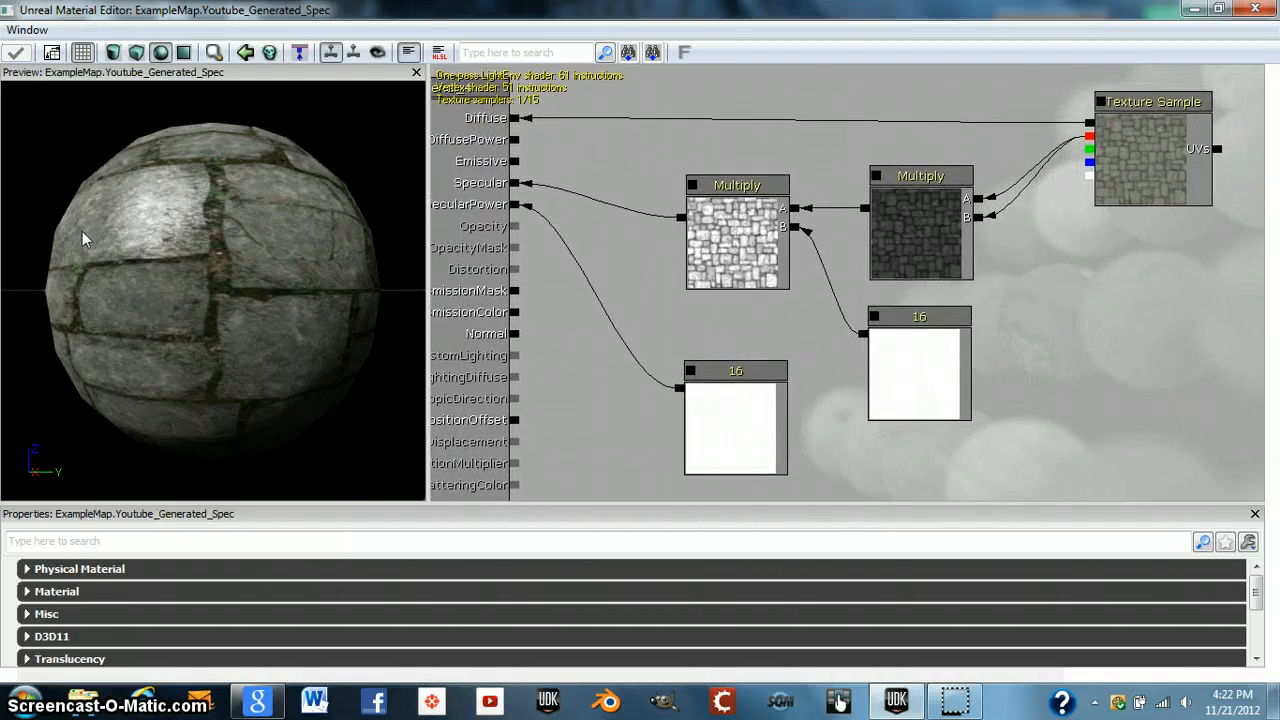
{"action": "left_click_drag", "start_coordinate": [82, 231], "coordinate": [141, 355]}
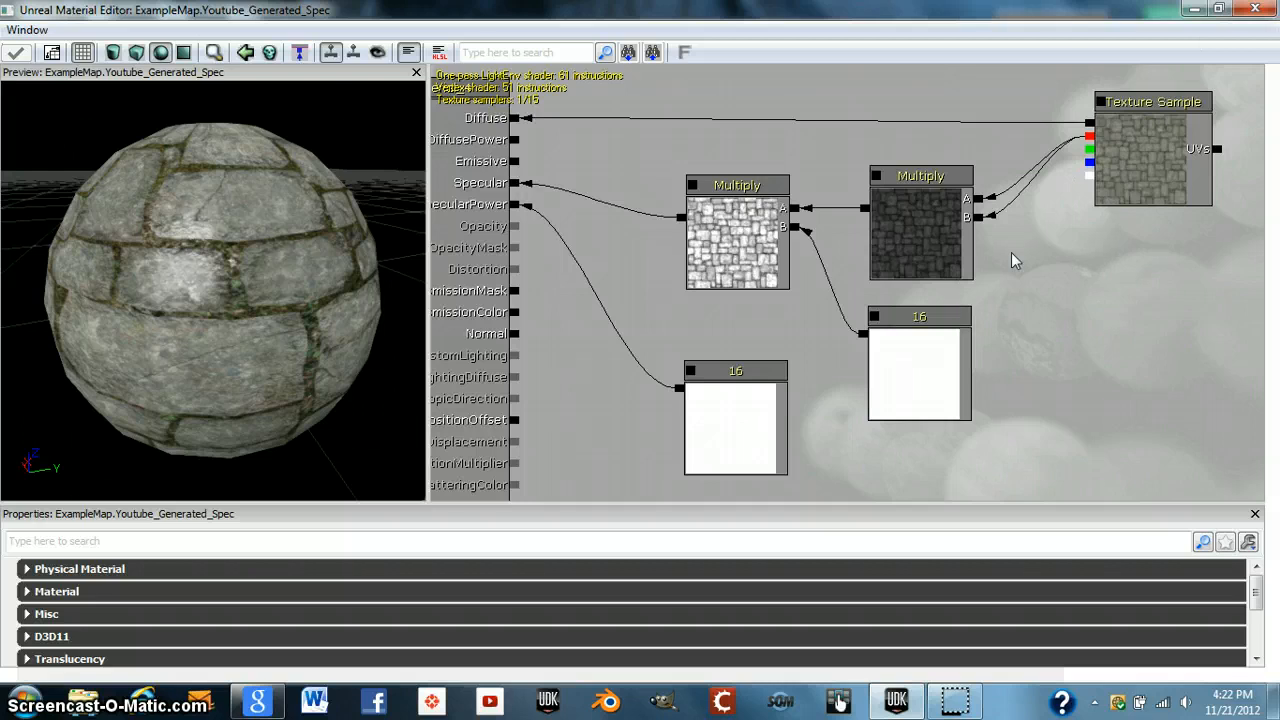
{"action": "left_click", "coordinate": [1193, 9]}
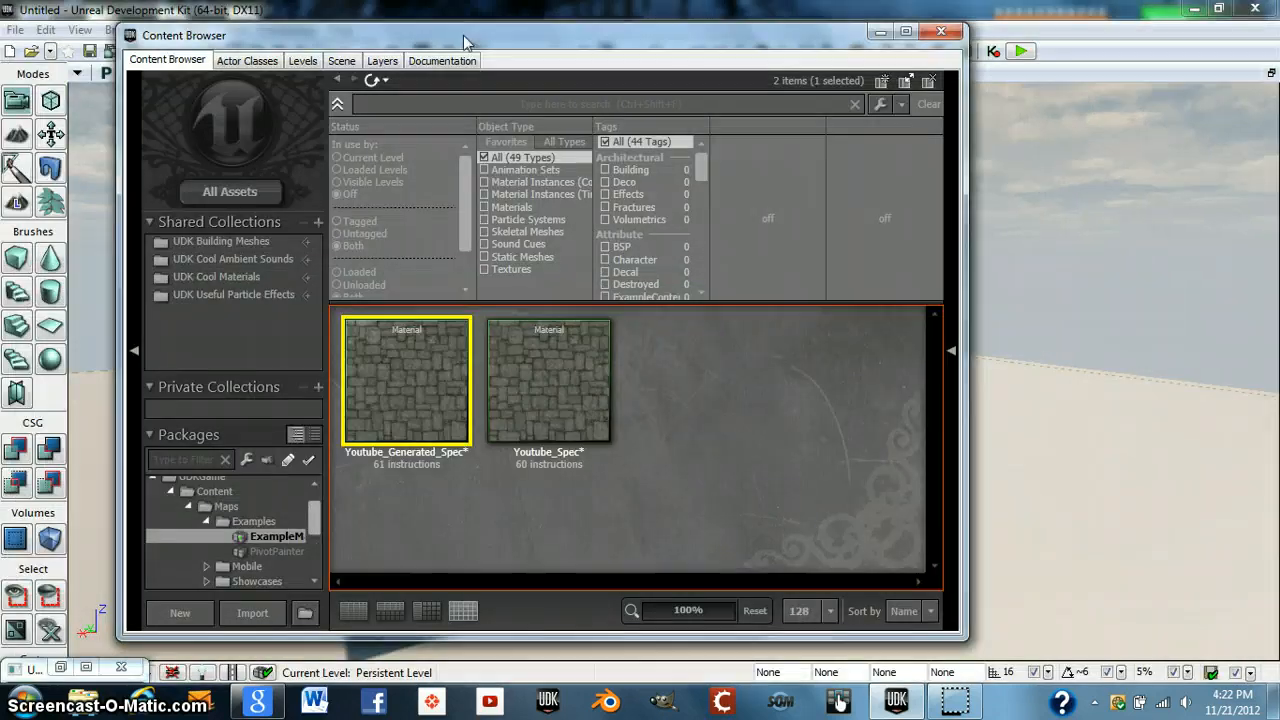
{"action": "left_click_drag", "start_coordinate": [463, 35], "coordinate": [528, 36]}
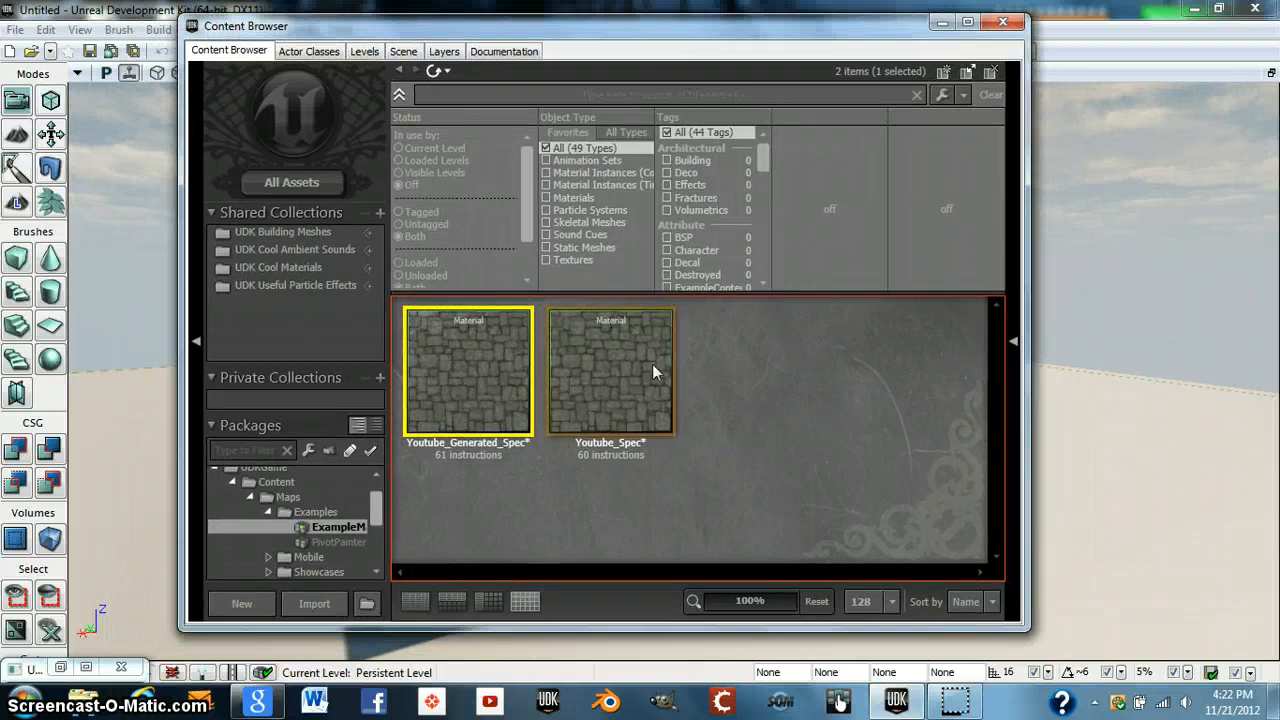
{"action": "mouse_move", "coordinate": [618, 364]}
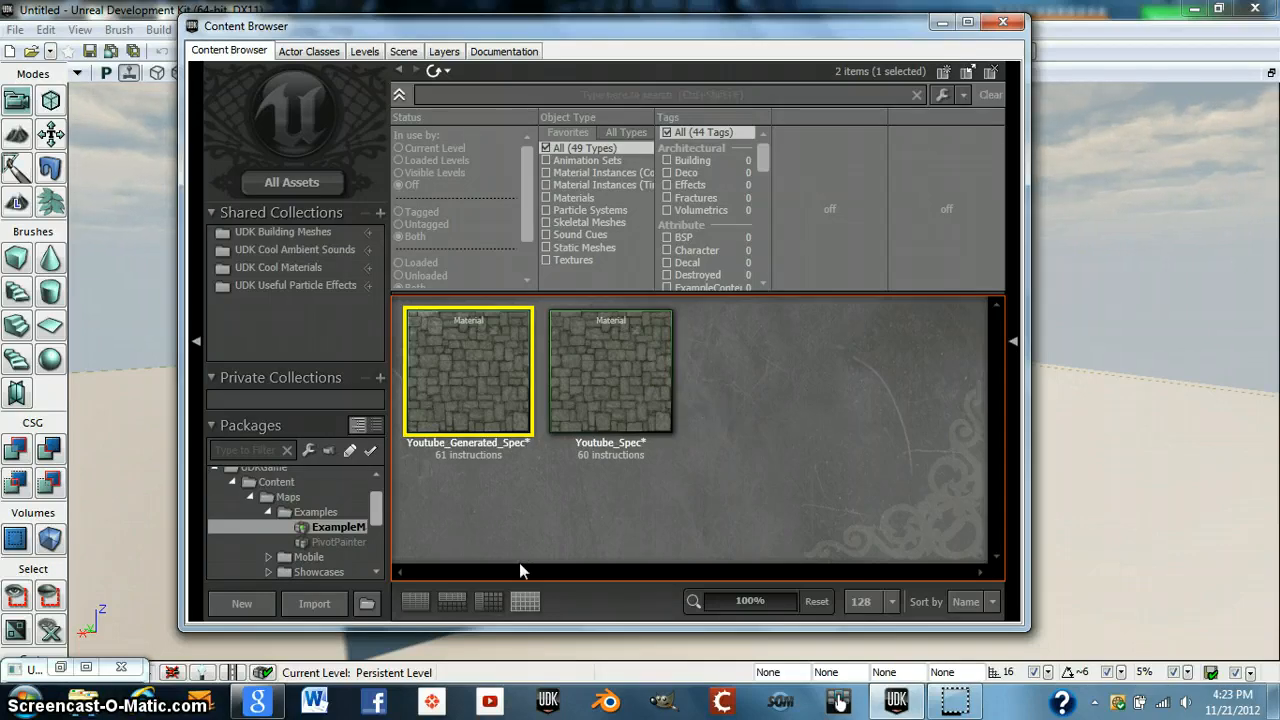
{"action": "left_click", "coordinate": [63, 668]}
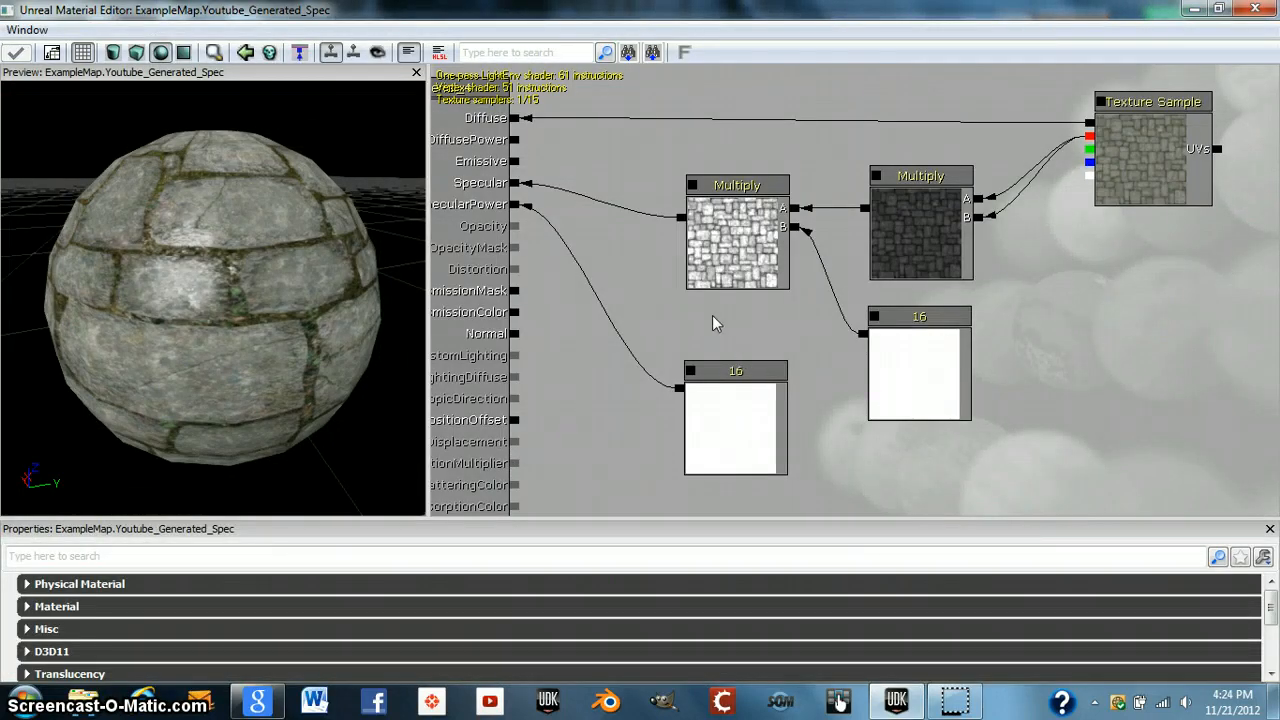
{"action": "left_click_drag", "start_coordinate": [708, 334], "coordinate": [752, 361]}
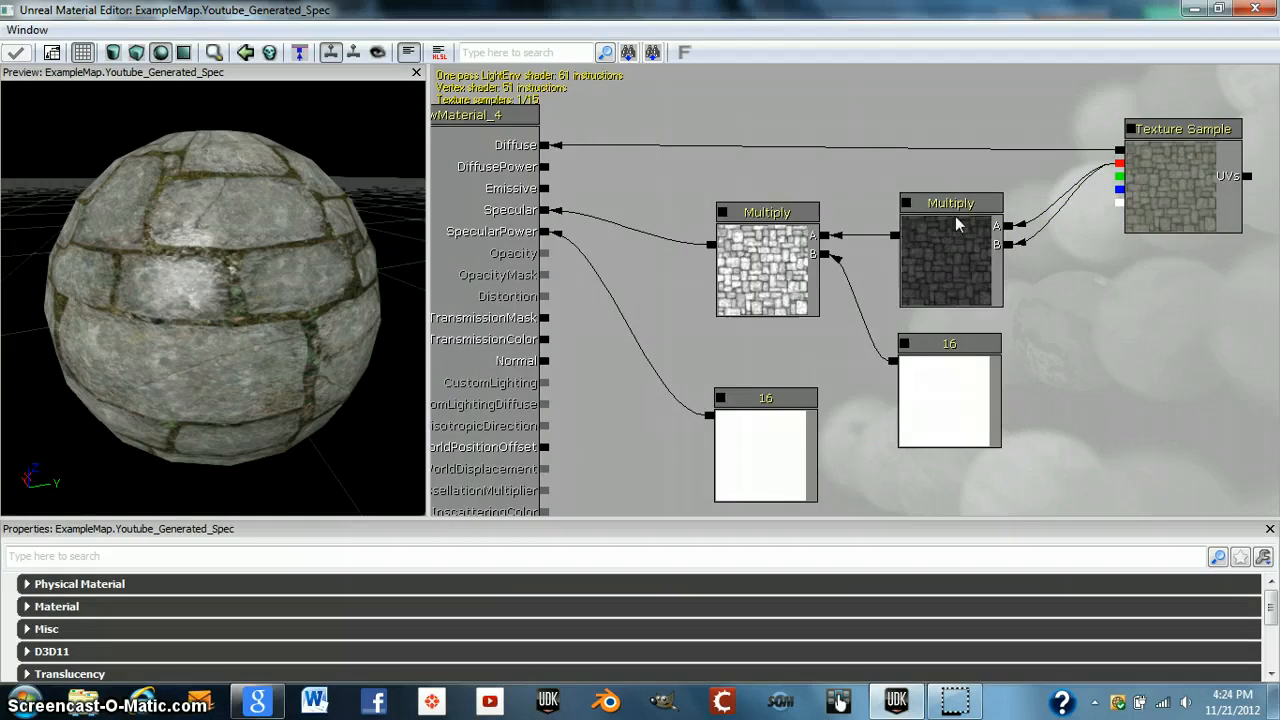
{"action": "left_click", "coordinate": [1124, 337]}
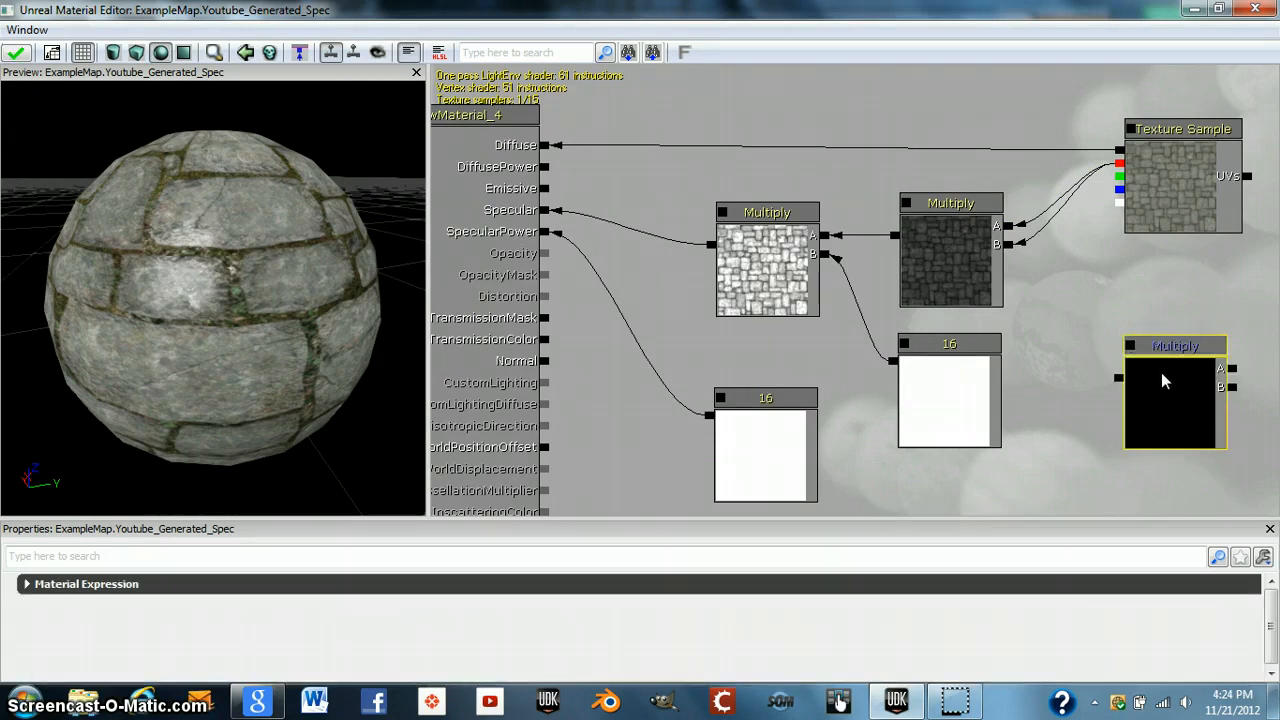
{"action": "key", "text": "Delete"}
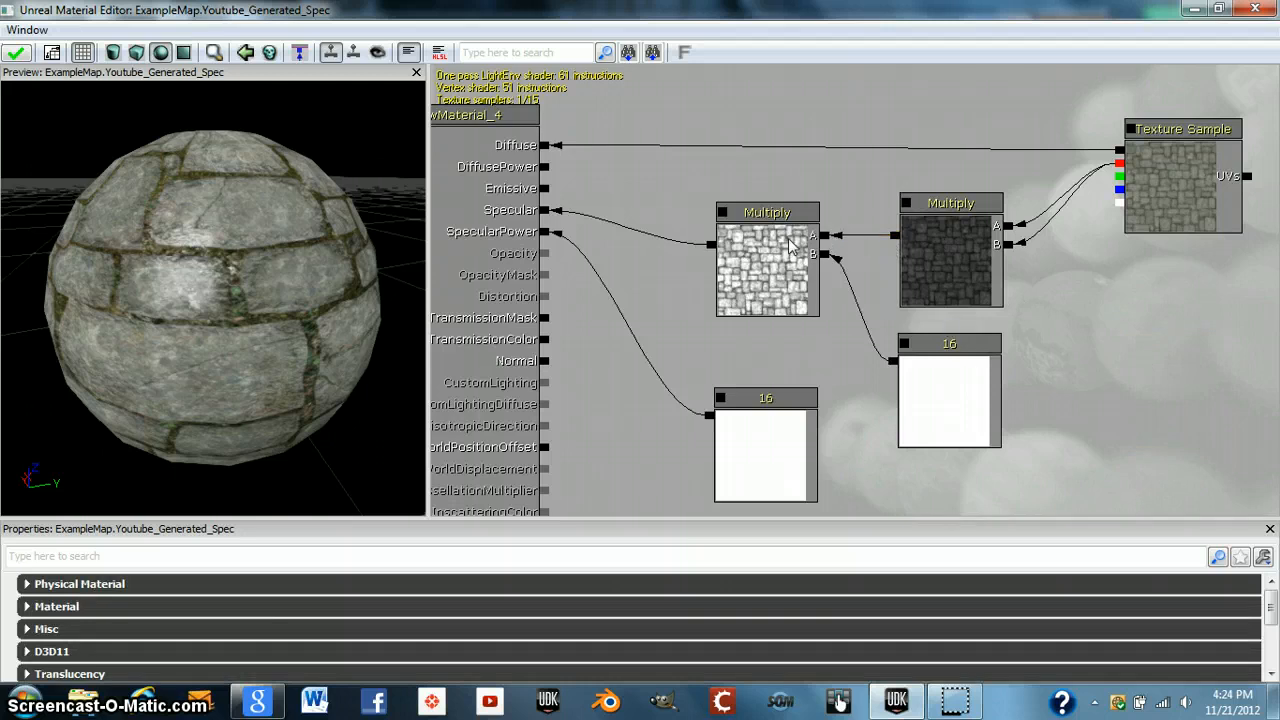
{"action": "left_click", "coordinate": [960, 376]}
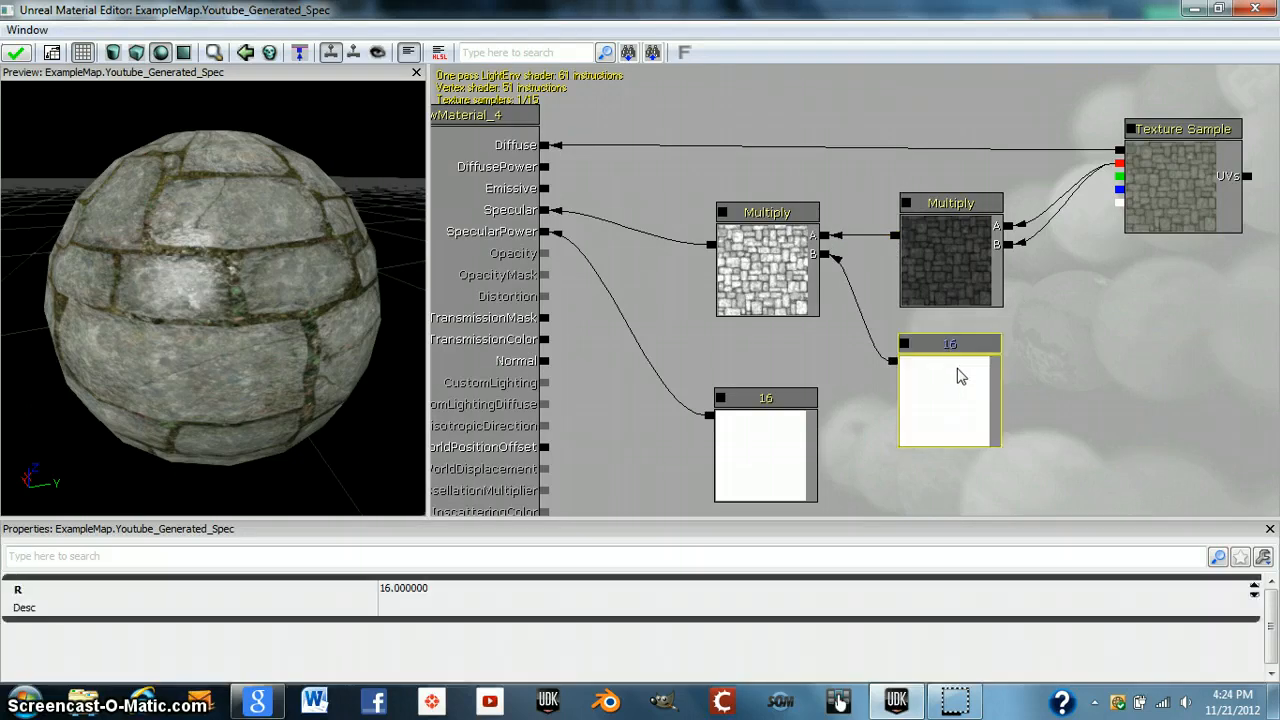
{"action": "left_click", "coordinate": [1131, 369]}
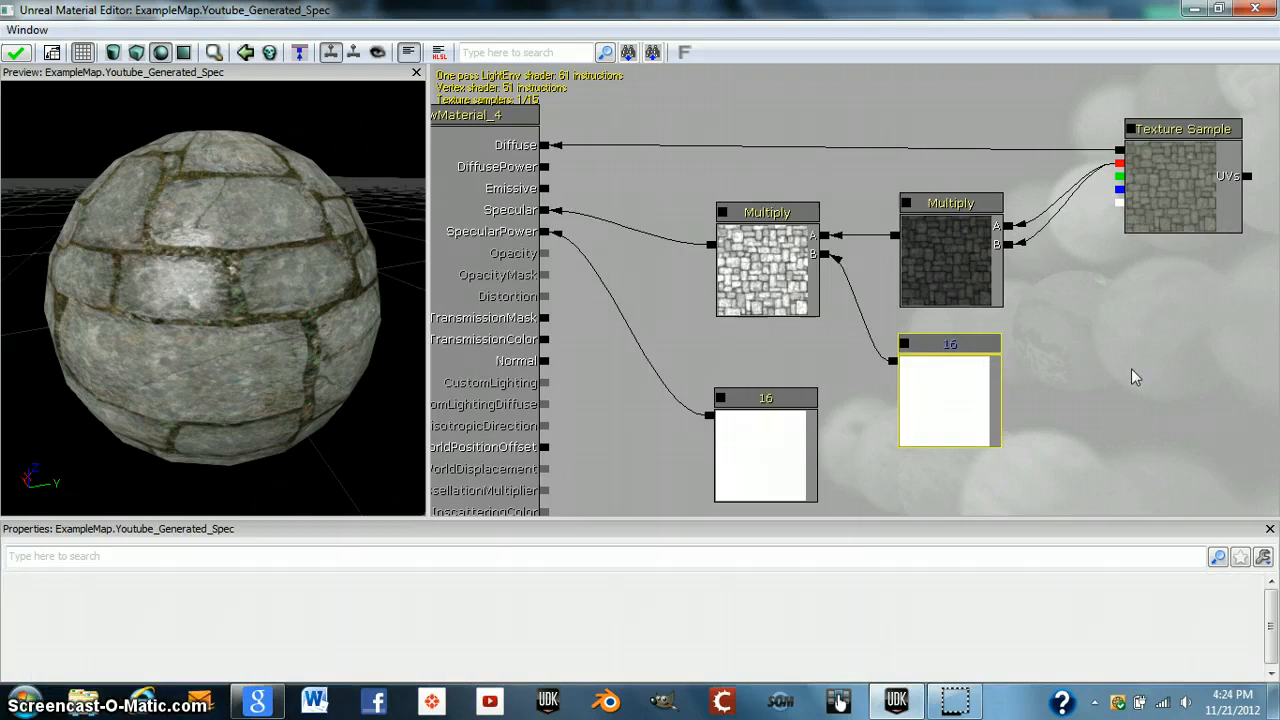
{"action": "left_click", "coordinate": [1130, 372]}
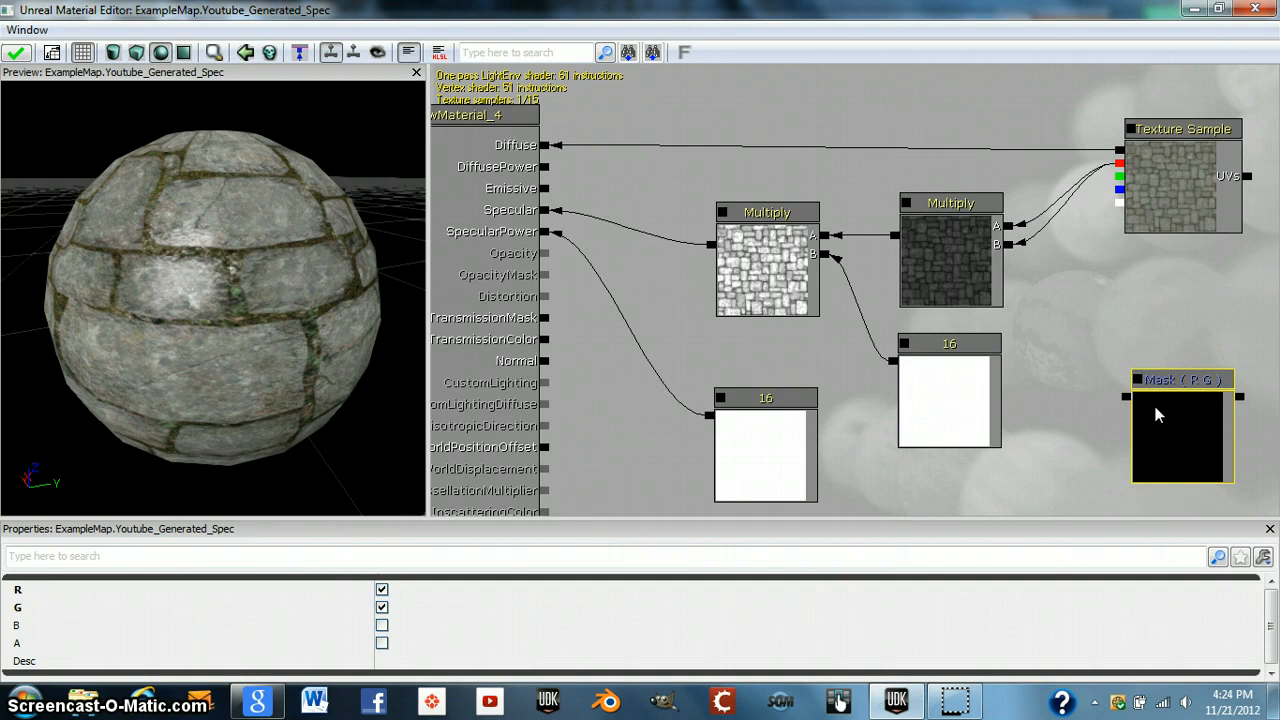
{"action": "key", "text": "Delete"}
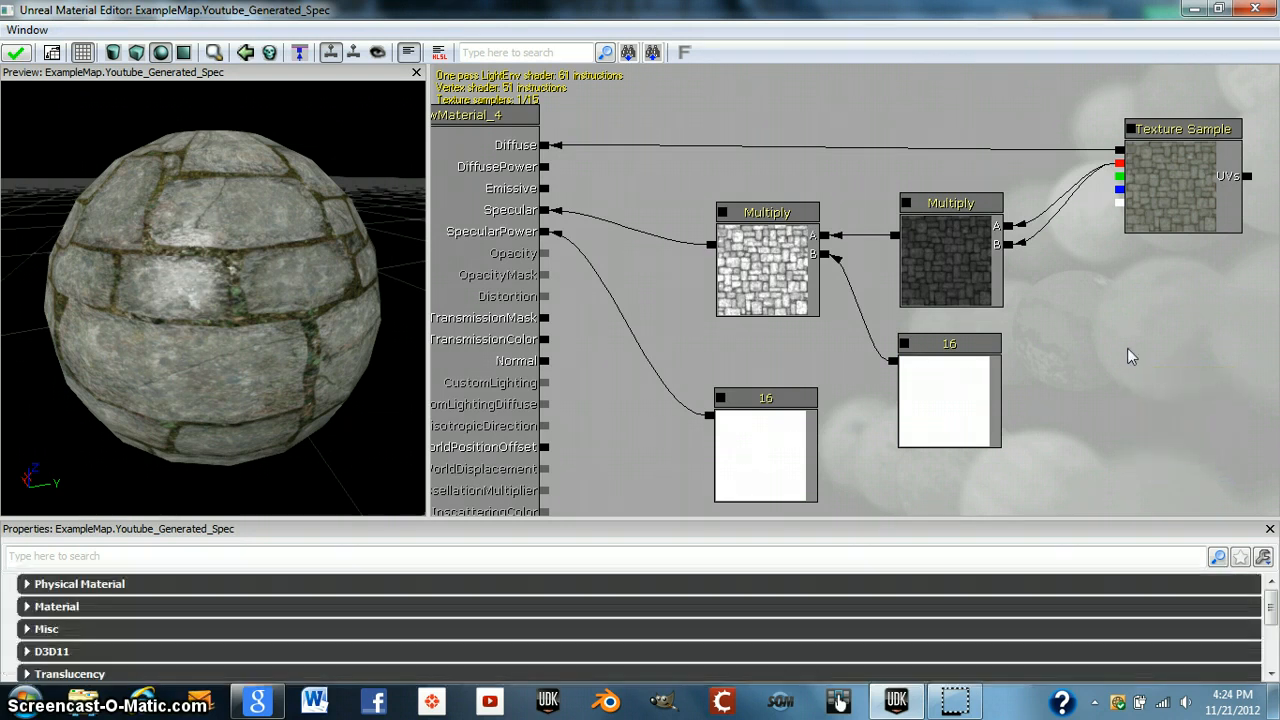
{"action": "right_click", "coordinate": [1127, 349]}
{"action": "mouse_move", "coordinate": [1162, 226]}
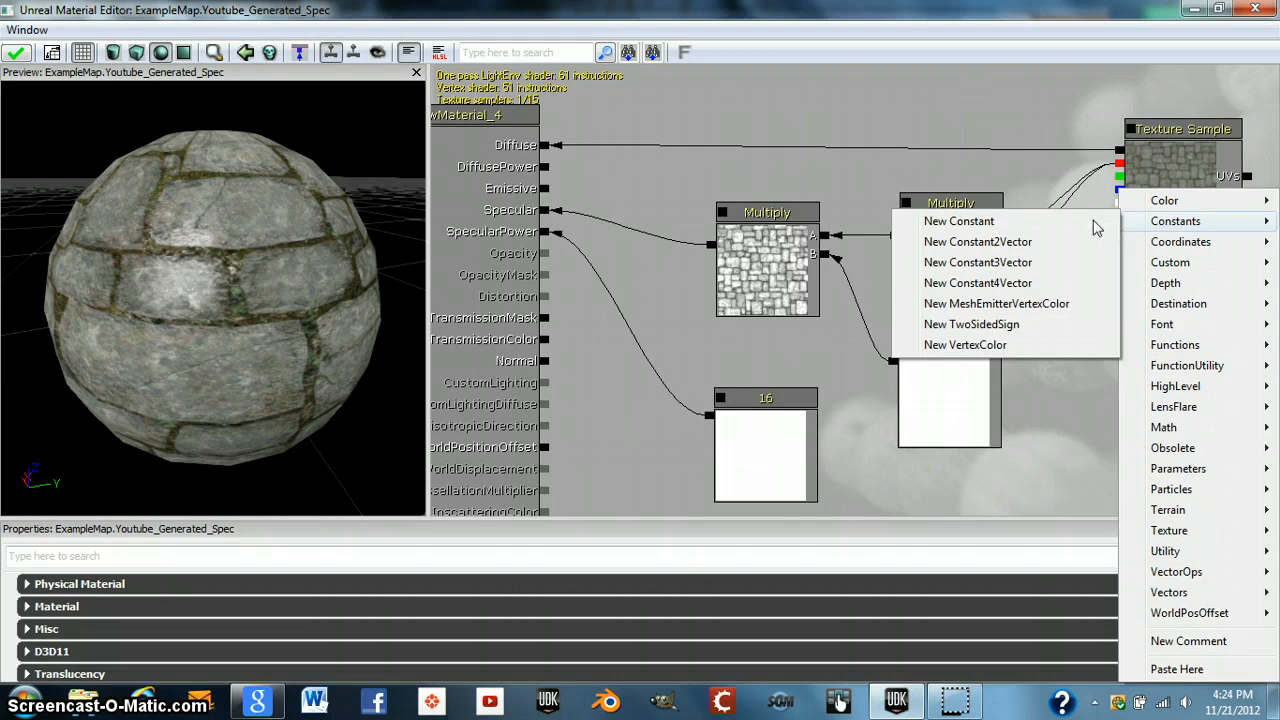
{"action": "left_click", "coordinate": [1027, 92]}
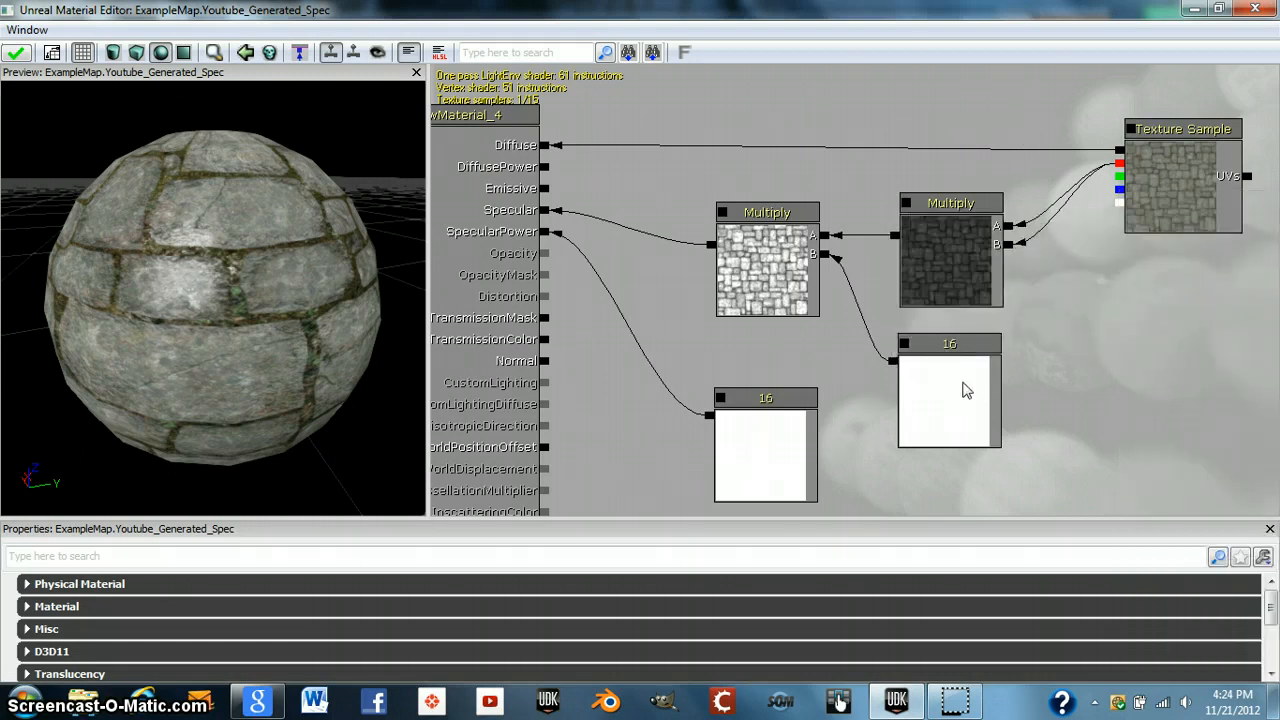
- Examine the two constant nodes and the Multiply nodes, and rotate the preview sphere
{"action": "left_click", "coordinate": [964, 390]}
{"action": "left_click", "coordinate": [490, 593]}
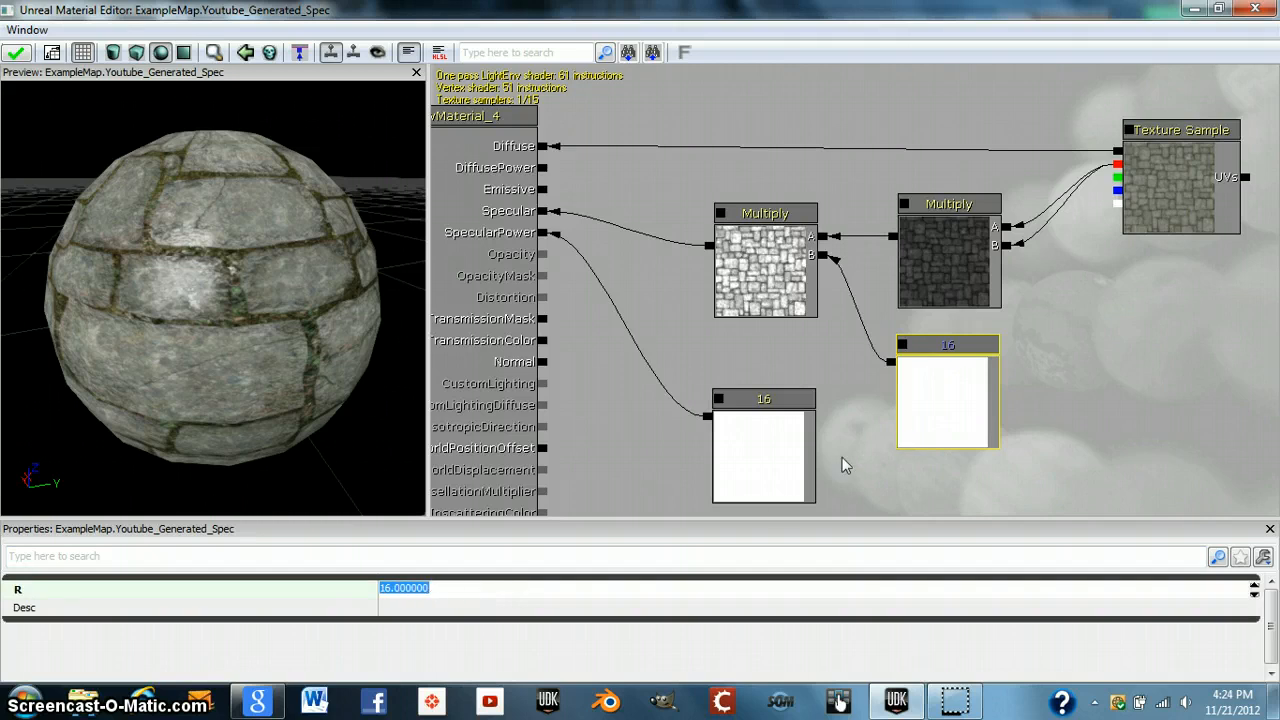
{"action": "left_click", "coordinate": [814, 331]}
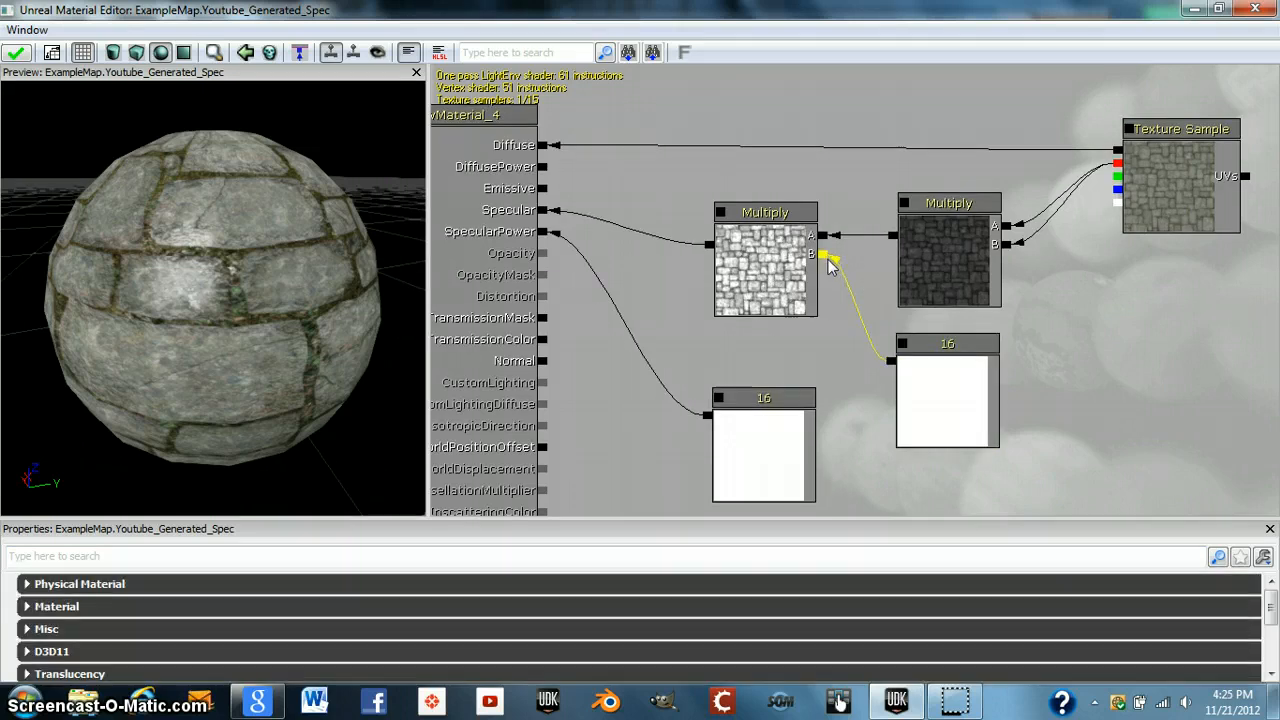
{"action": "left_click", "coordinate": [757, 258]}
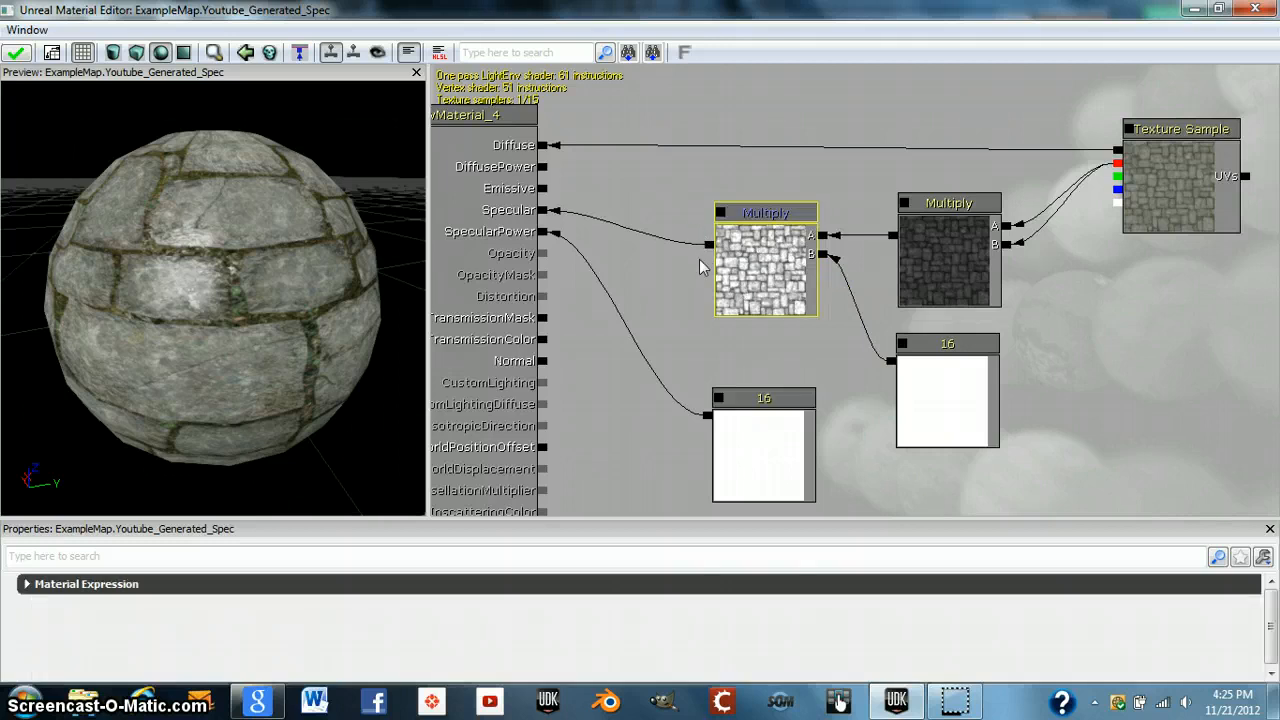
{"action": "left_click", "coordinate": [808, 450]}
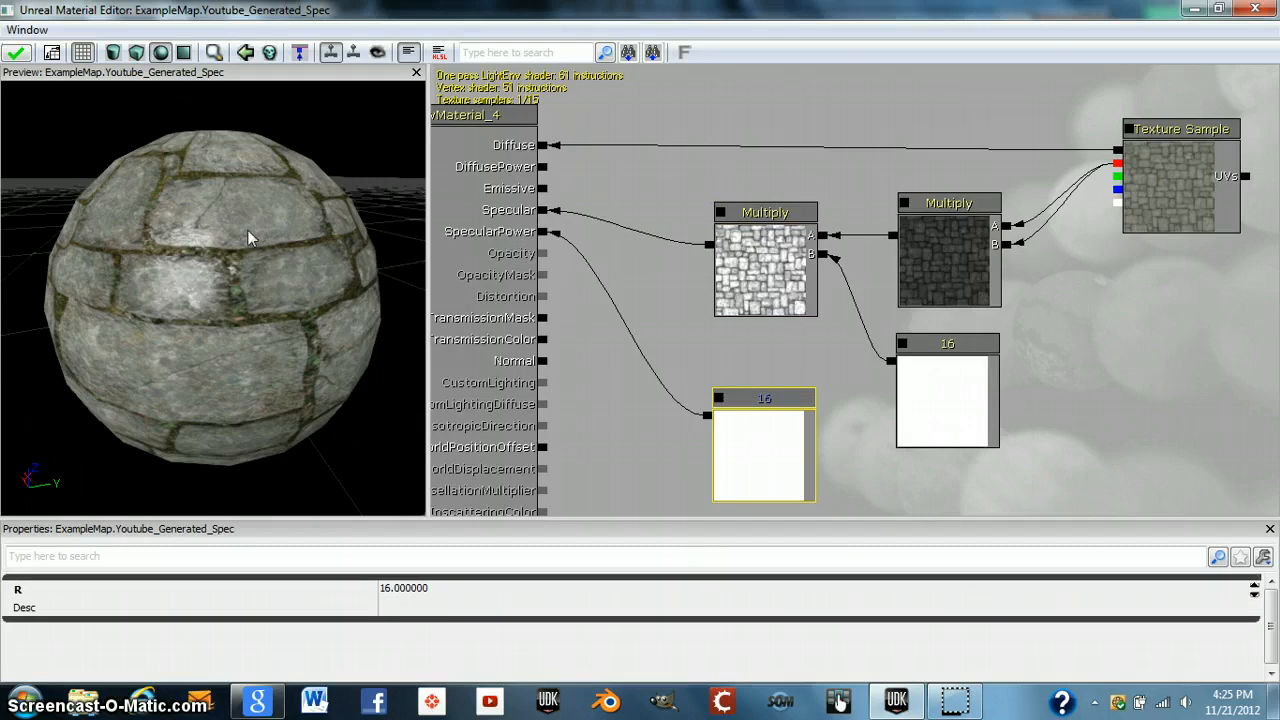
{"action": "left_click_drag", "start_coordinate": [251, 234], "coordinate": [324, 253]}
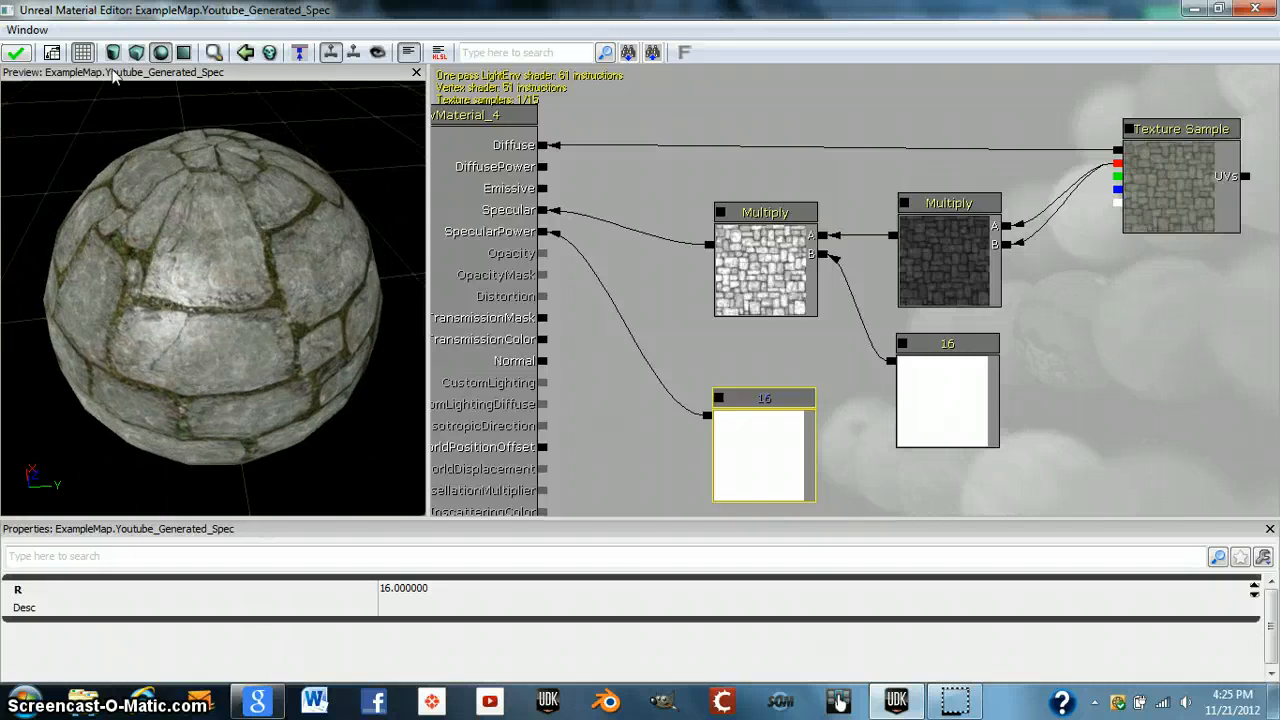
- Apply the changes to the Youtube_Generated_Spec material and close its editor
{"action": "left_click", "coordinate": [14, 53]}
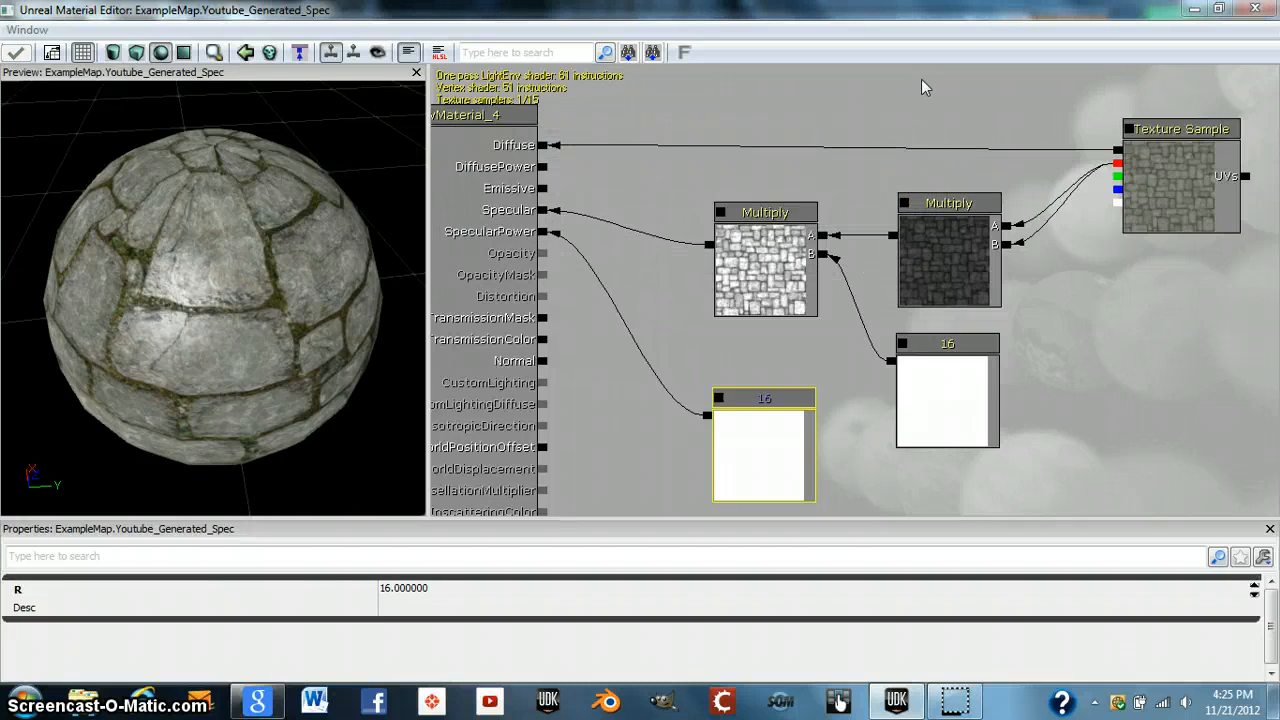
{"action": "left_click", "coordinate": [1255, 9]}
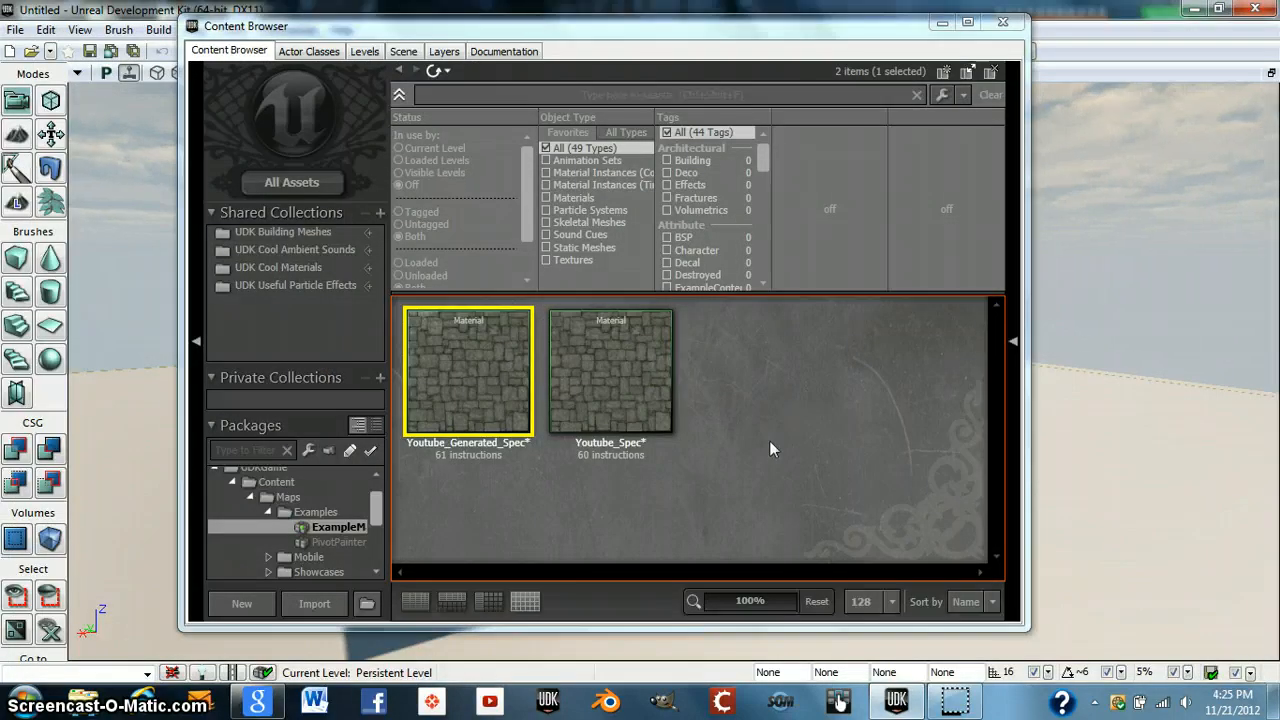
- Reopen Youtube_Generated_Spec to review its node graph, then close the editor
{"action": "mouse_move", "coordinate": [623, 362]}
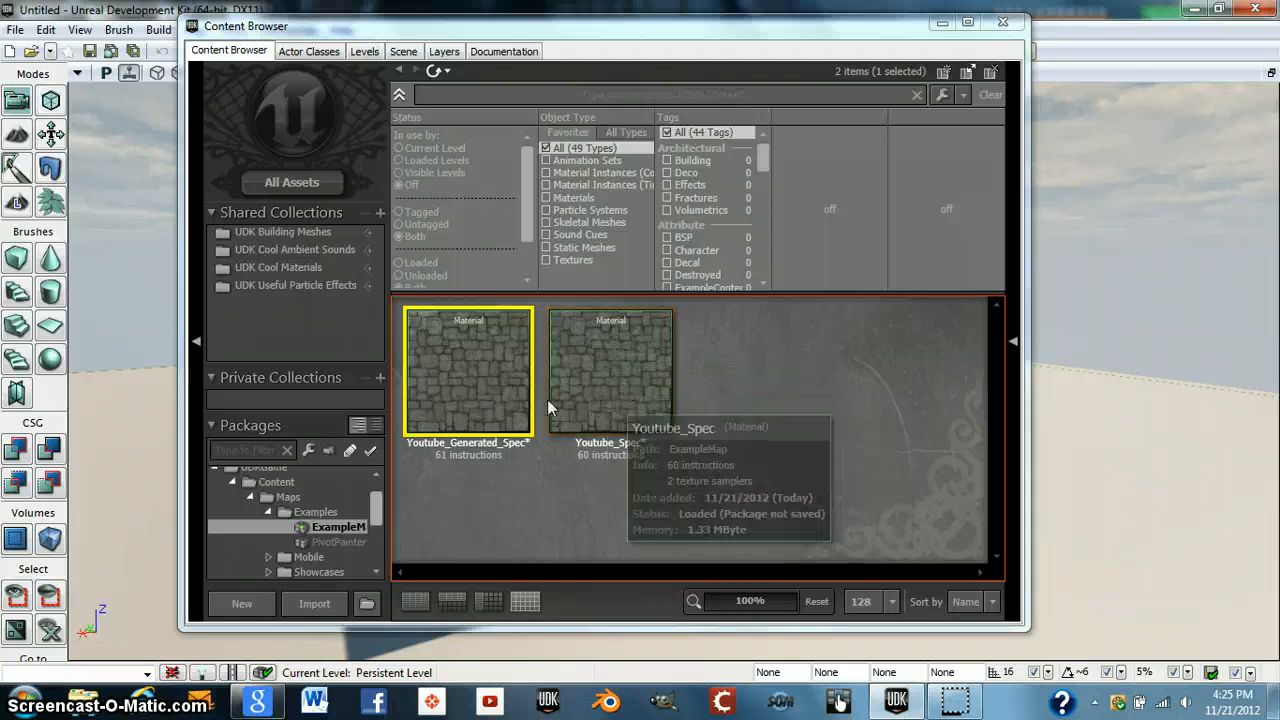
{"action": "mouse_move", "coordinate": [495, 399]}
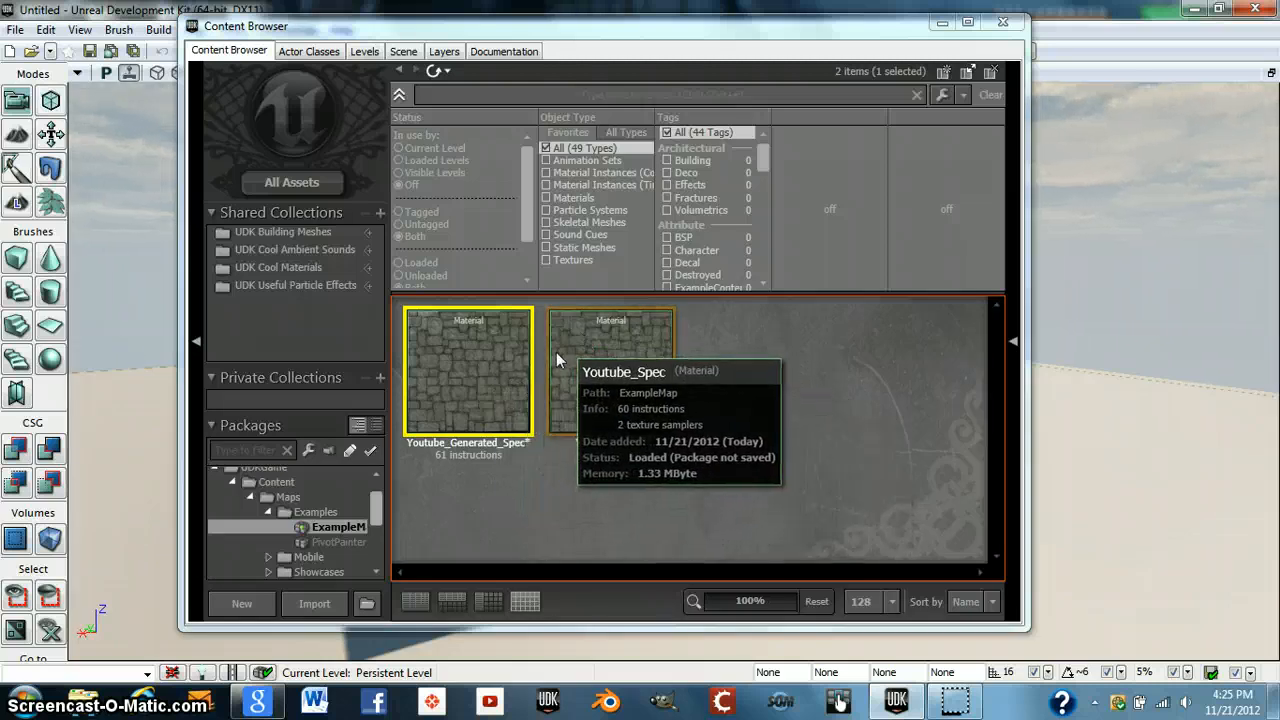
{"action": "double_click", "coordinate": [461, 372]}
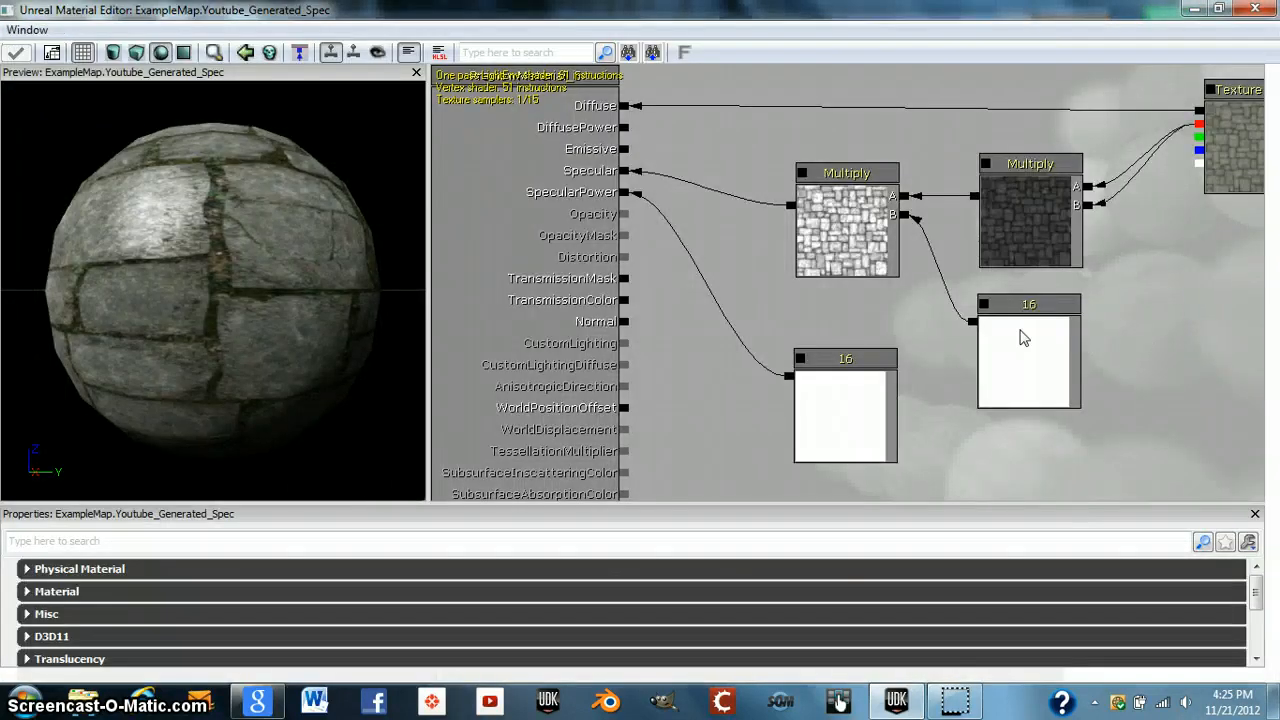
{"action": "left_click_drag", "start_coordinate": [1118, 326], "coordinate": [1000, 326]}
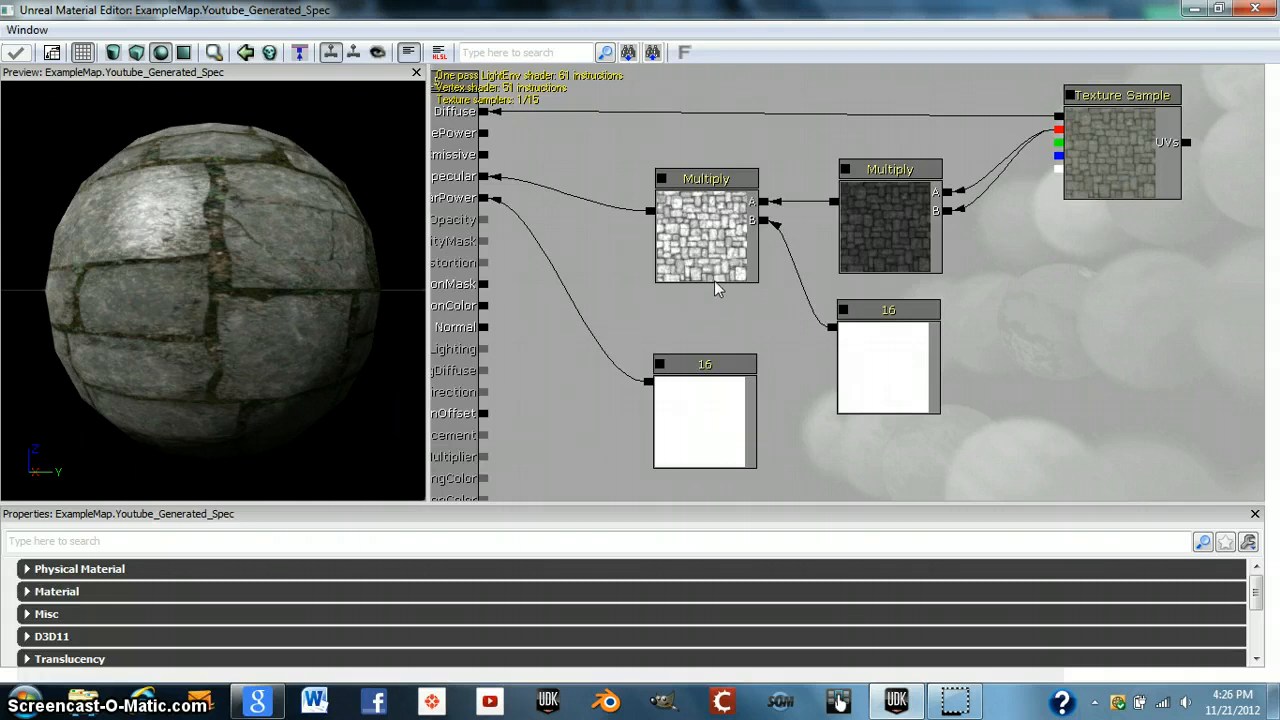
{"action": "left_click", "coordinate": [1255, 9]}
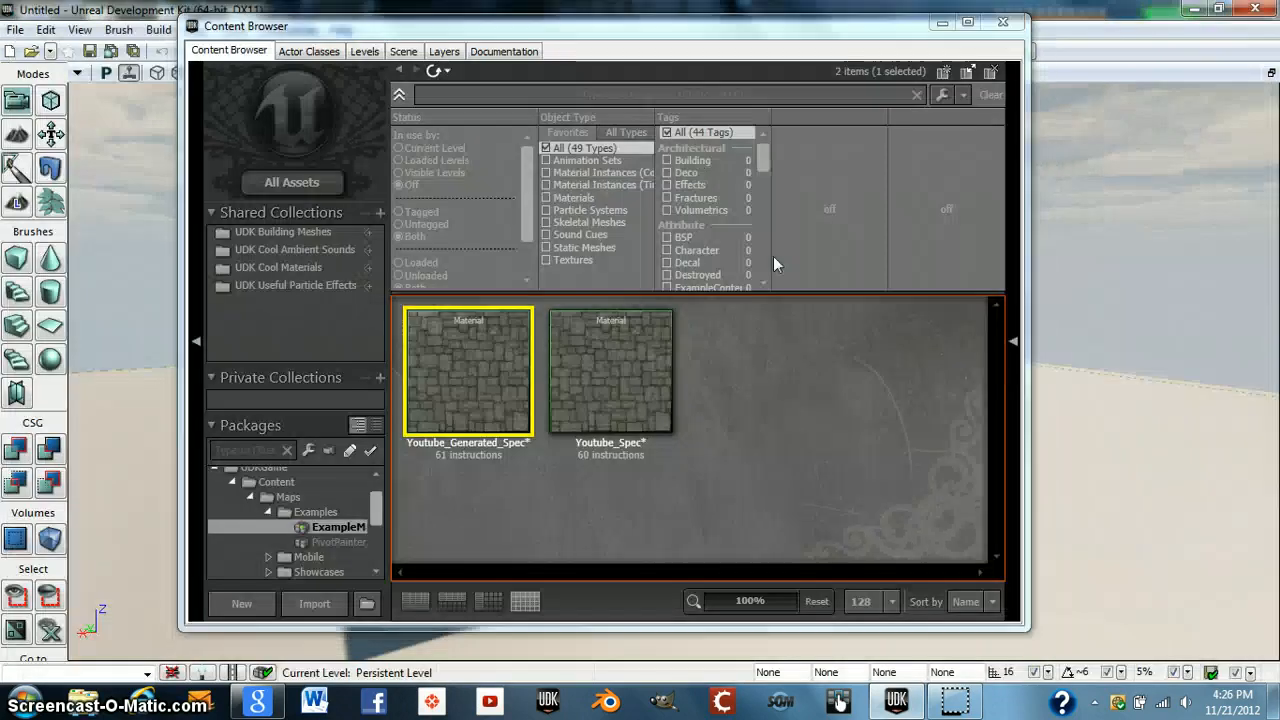